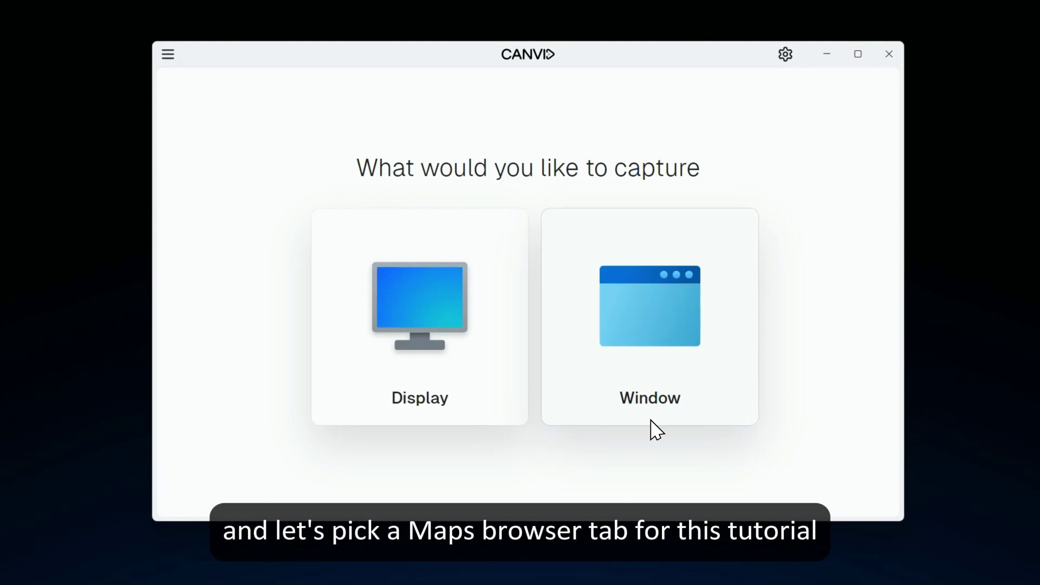
Step: Set up a window capture of the Google Earth browser window
click(652, 421)
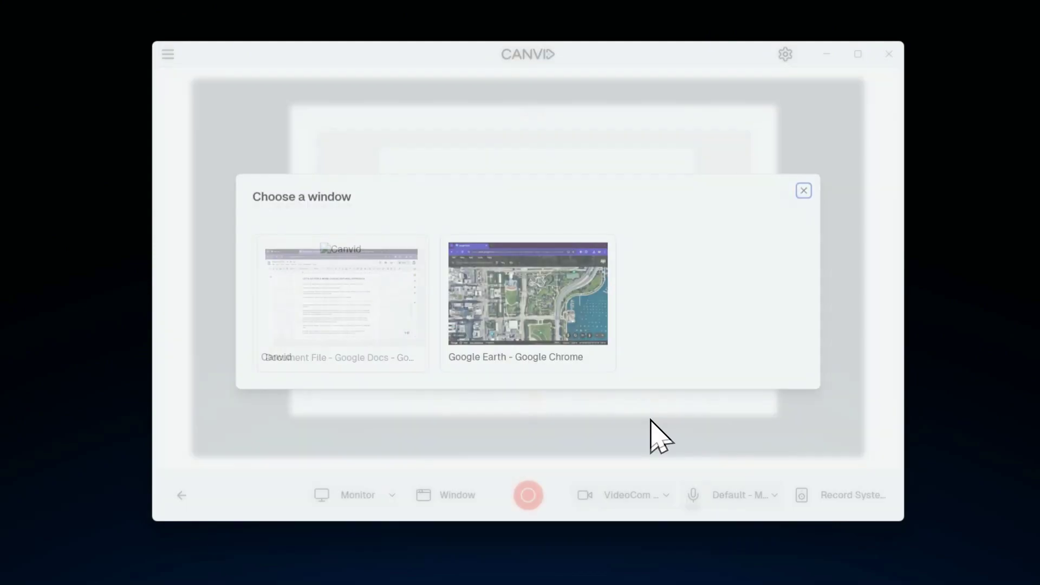
click(519, 368)
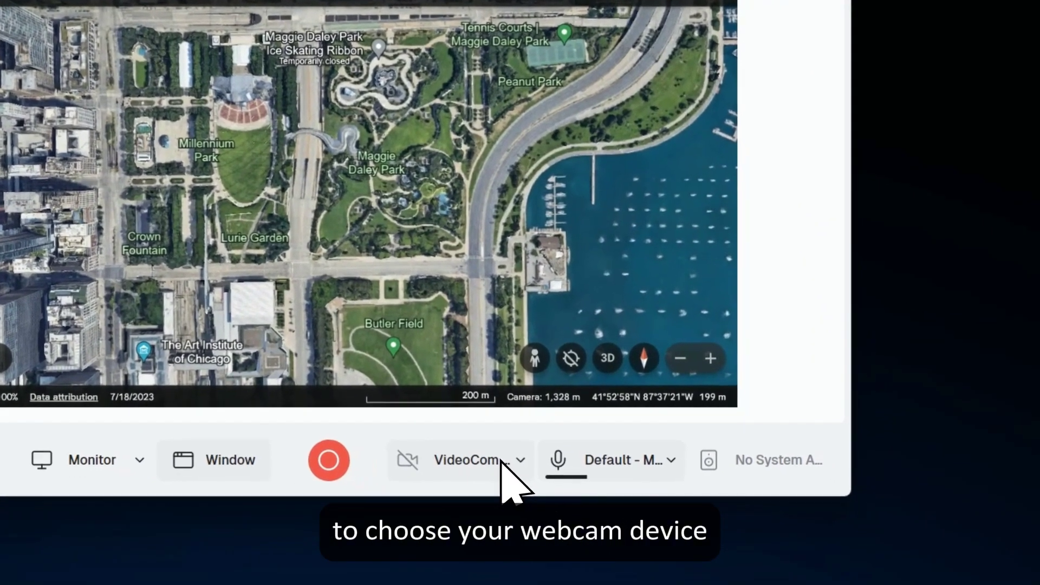
Step: Choose VideoCom Camera as the webcam for the recording and hide the camera preview
click(501, 461)
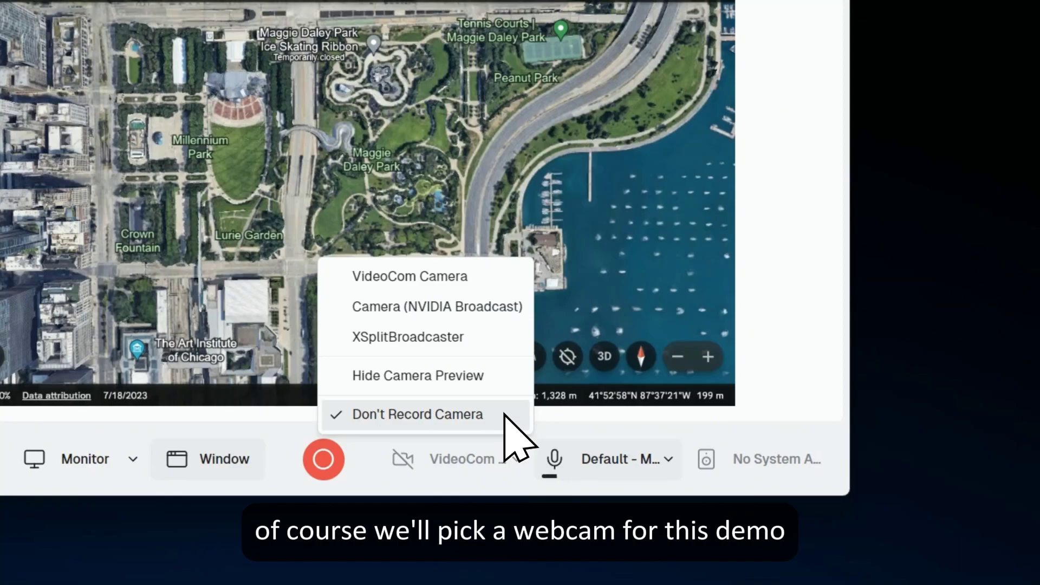
click(496, 278)
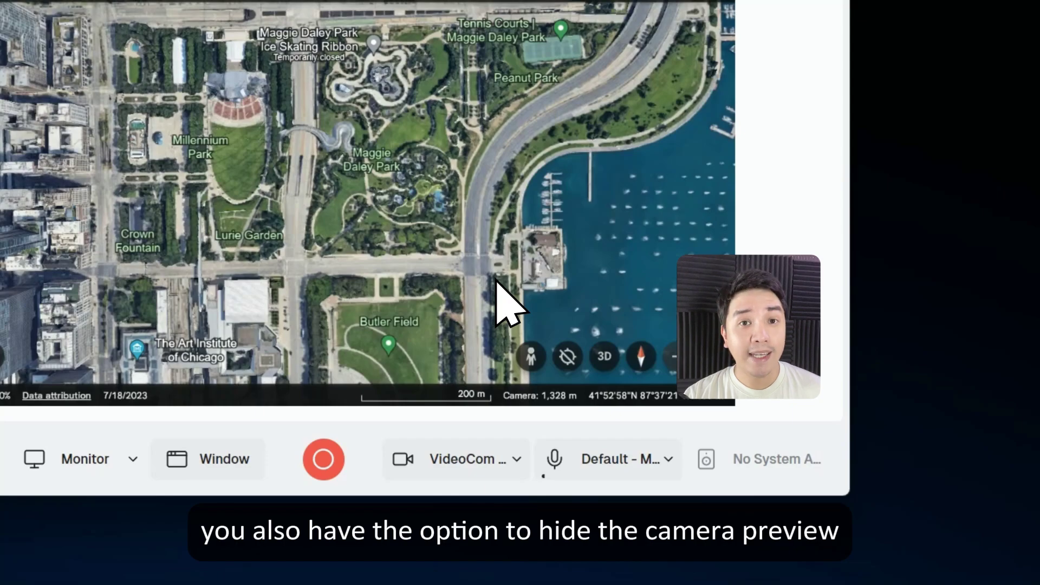
click(516, 455)
click(510, 374)
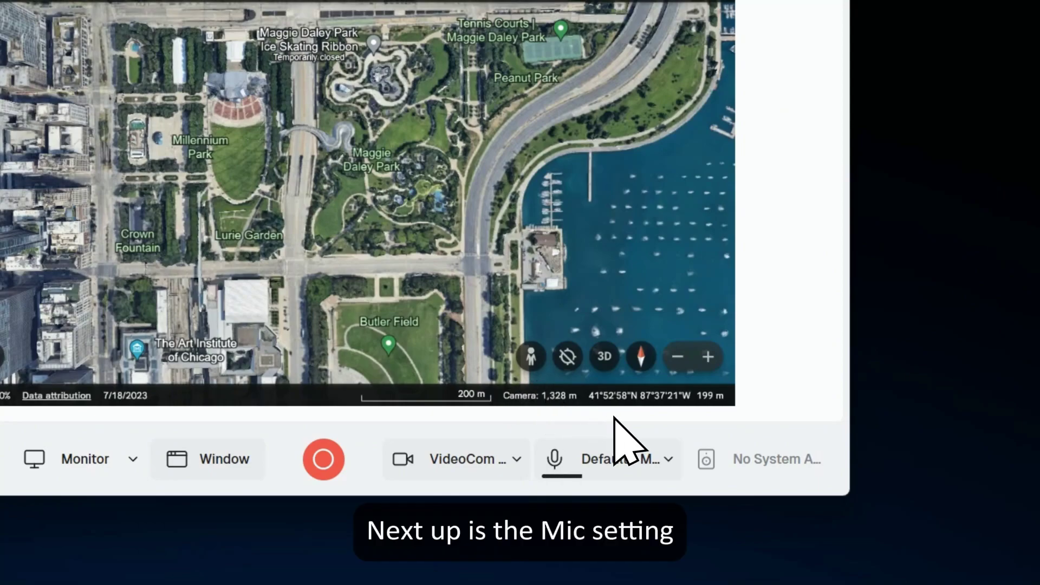
Step: Check the microphone options, keeping the default microphone, and turn on system audio recording
click(653, 466)
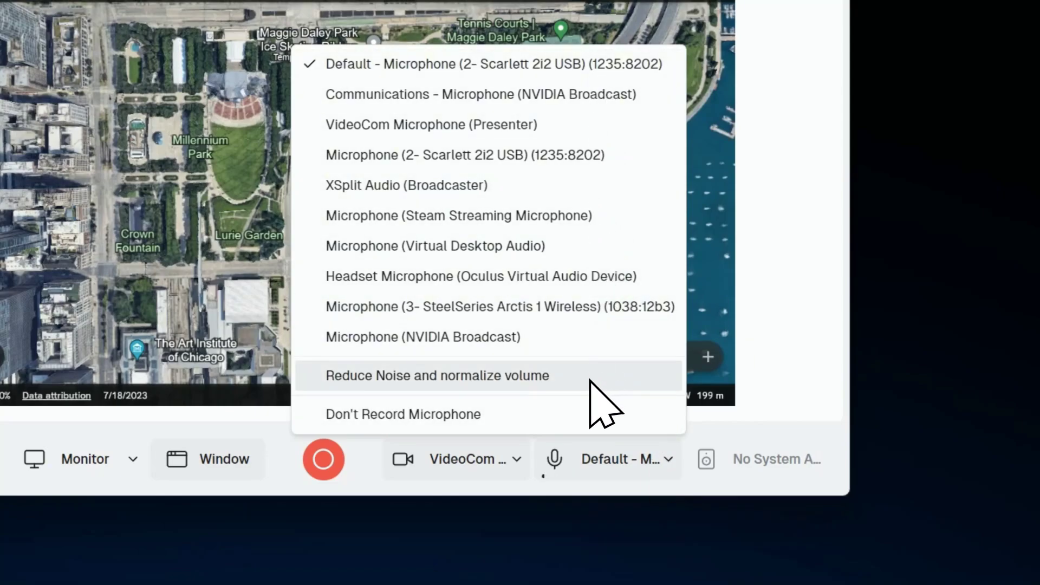
click(655, 464)
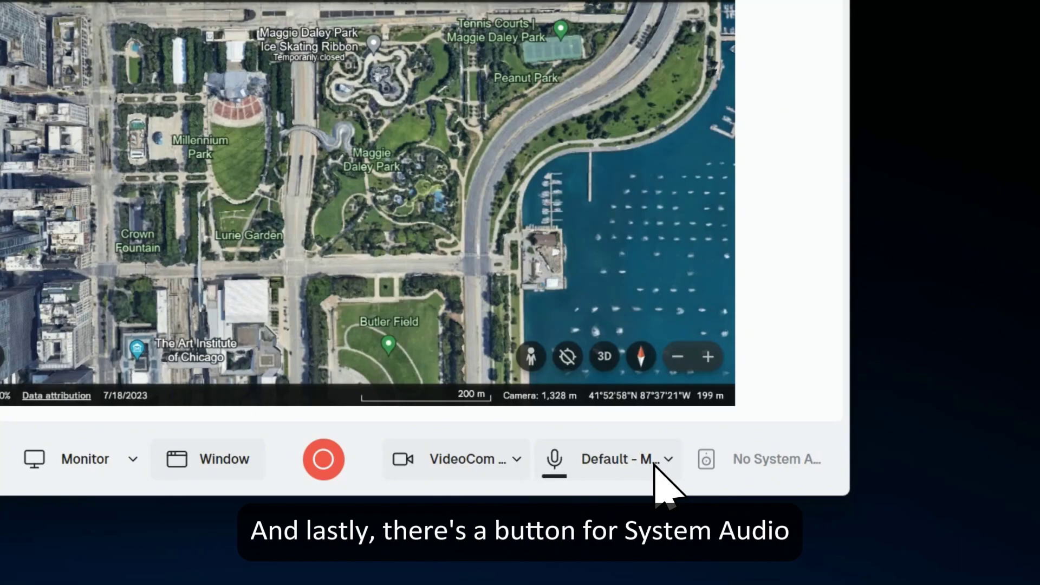
click(759, 473)
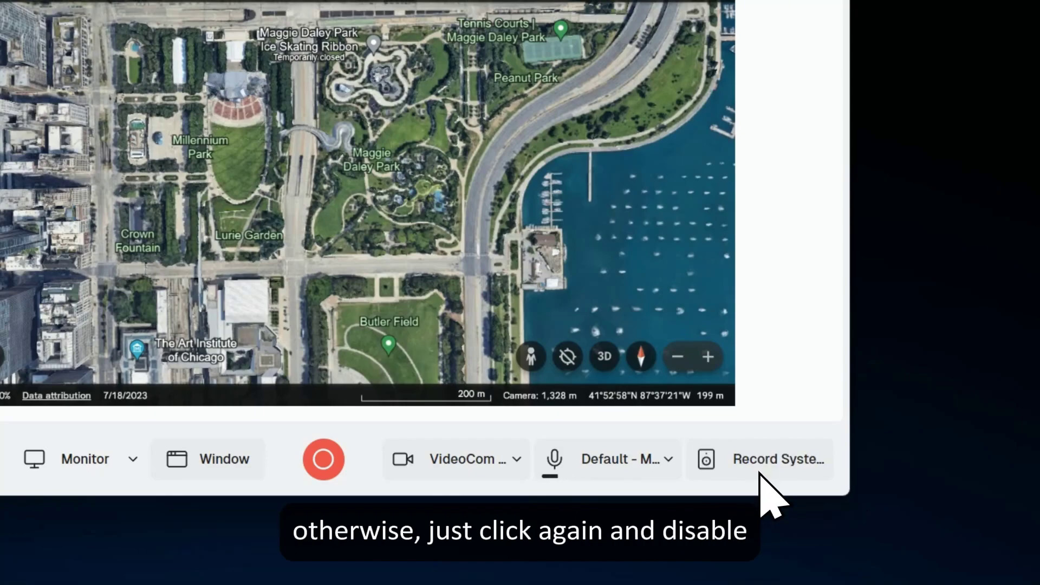
click(760, 473)
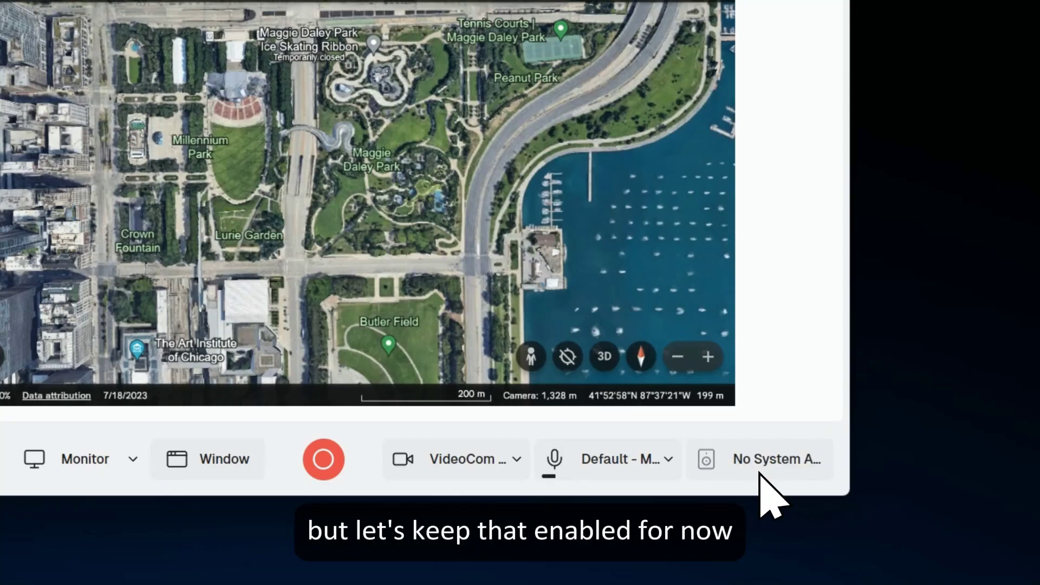
click(759, 473)
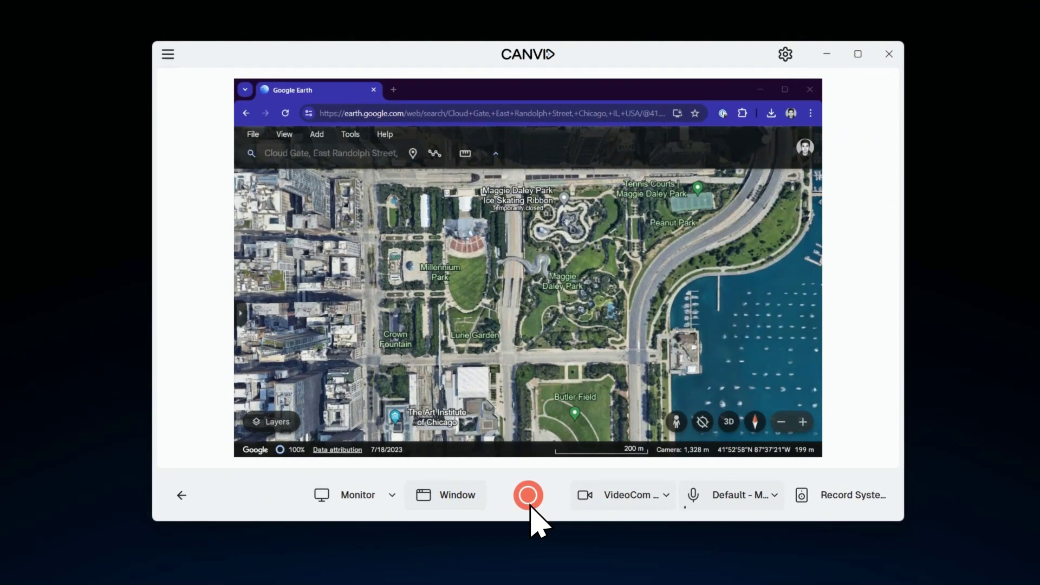
Step: Record the Google Earth window while opening the Millennium Park place, and stop the recording
click(531, 506)
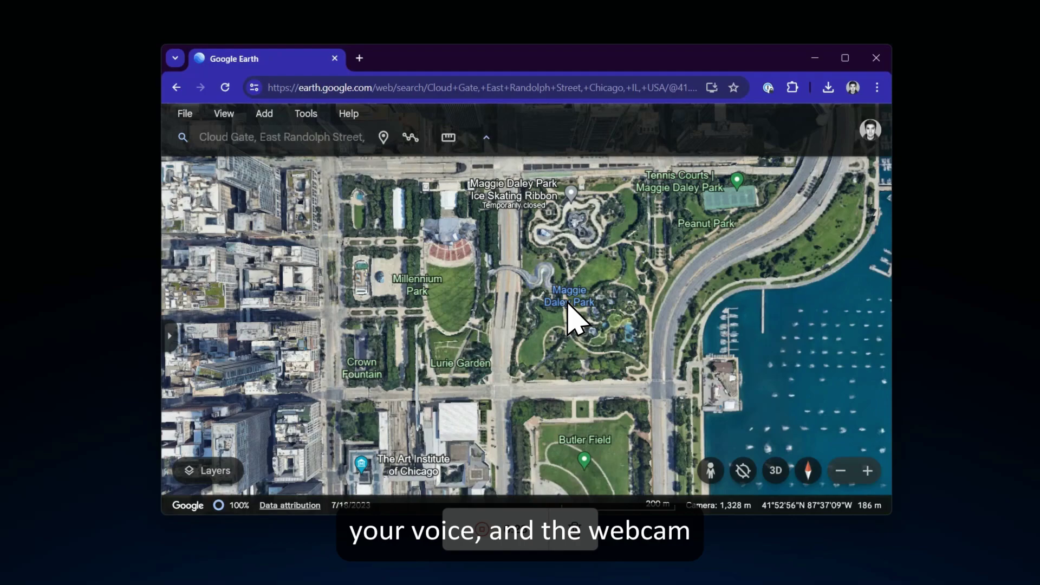
click(414, 293)
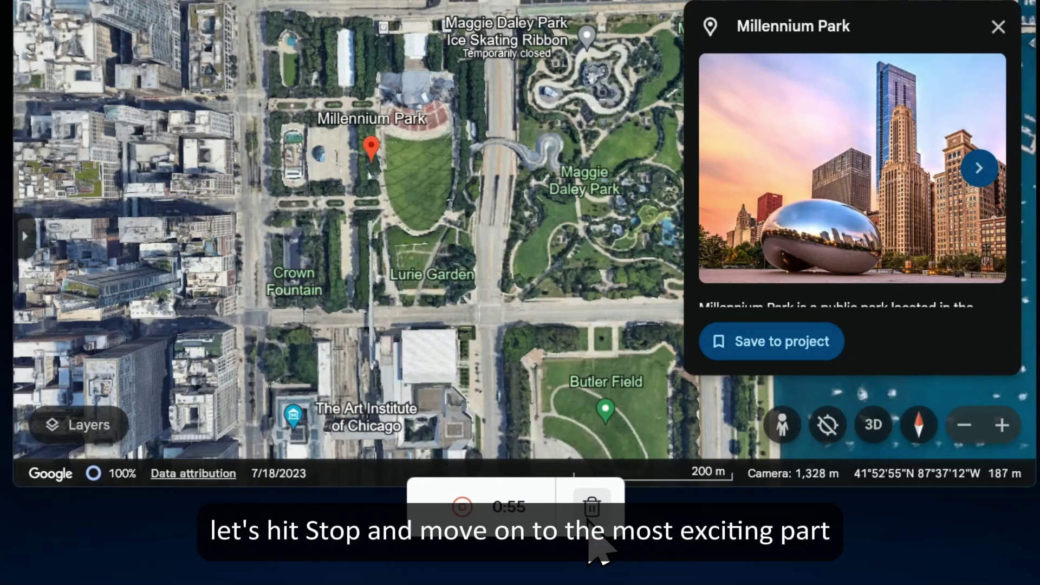
click(461, 507)
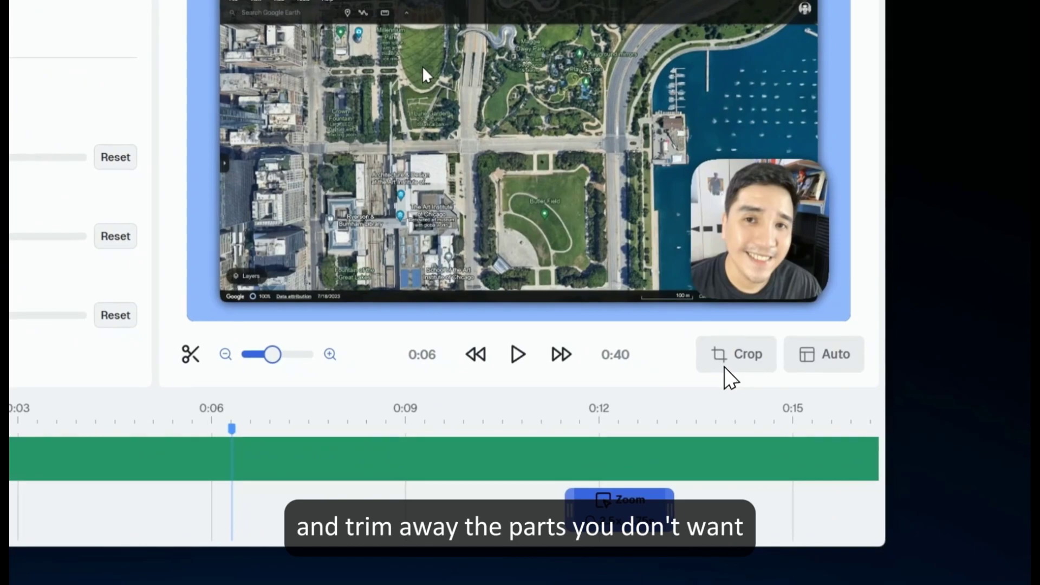
Step: Crop the recording to 1539 × 938 at position 309, 142 with the Any aspect ratio, and confirm the crop
click(729, 368)
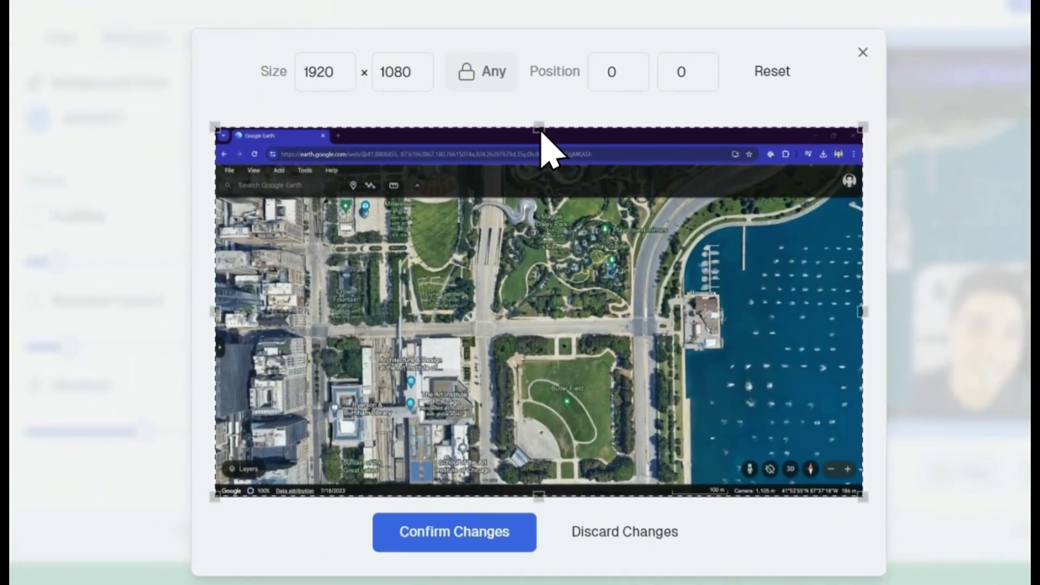
drag(540, 129, 543, 176)
drag(215, 332, 319, 334)
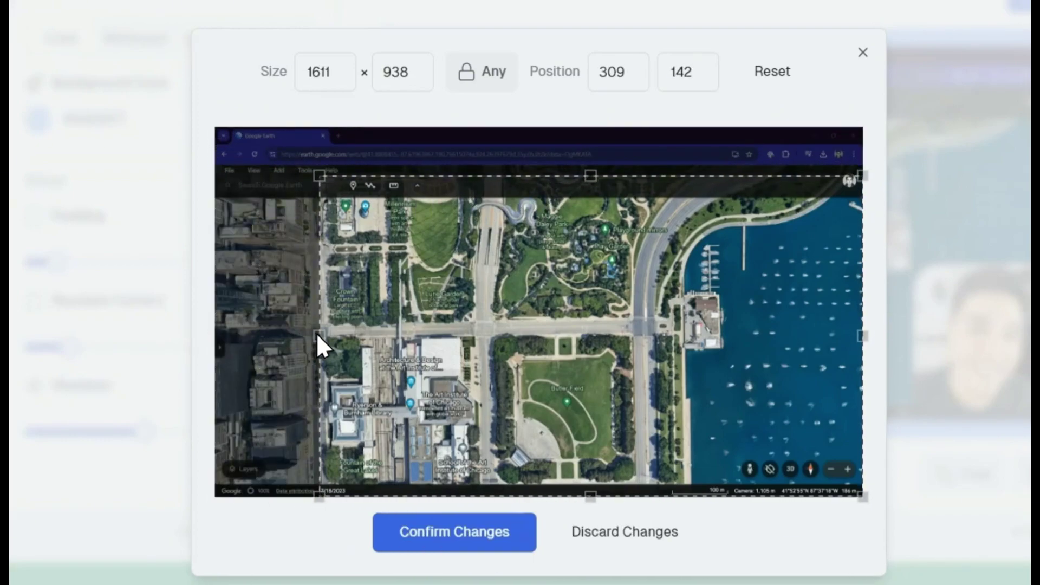
drag(863, 336, 839, 336)
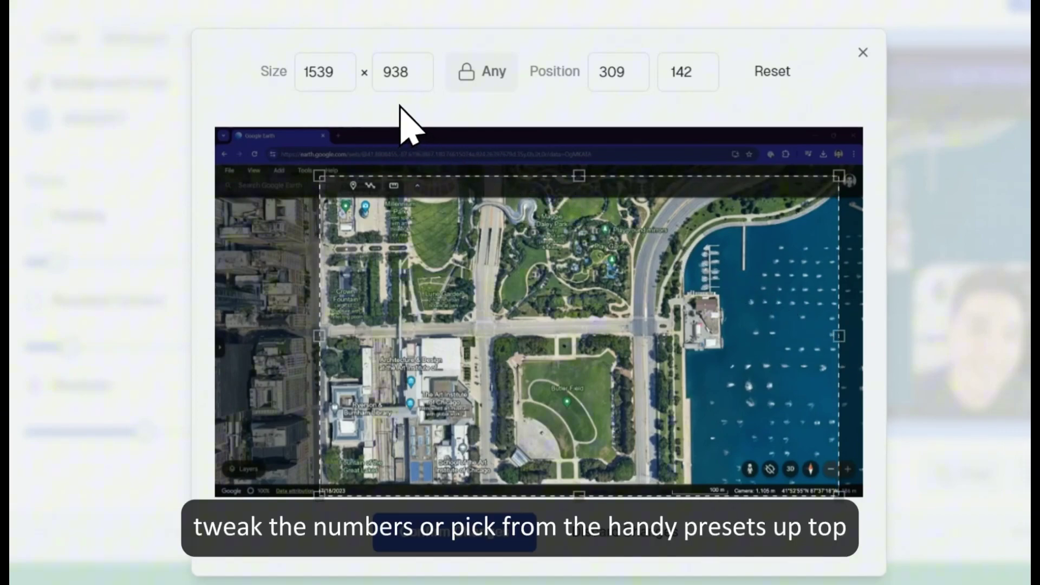
click(489, 80)
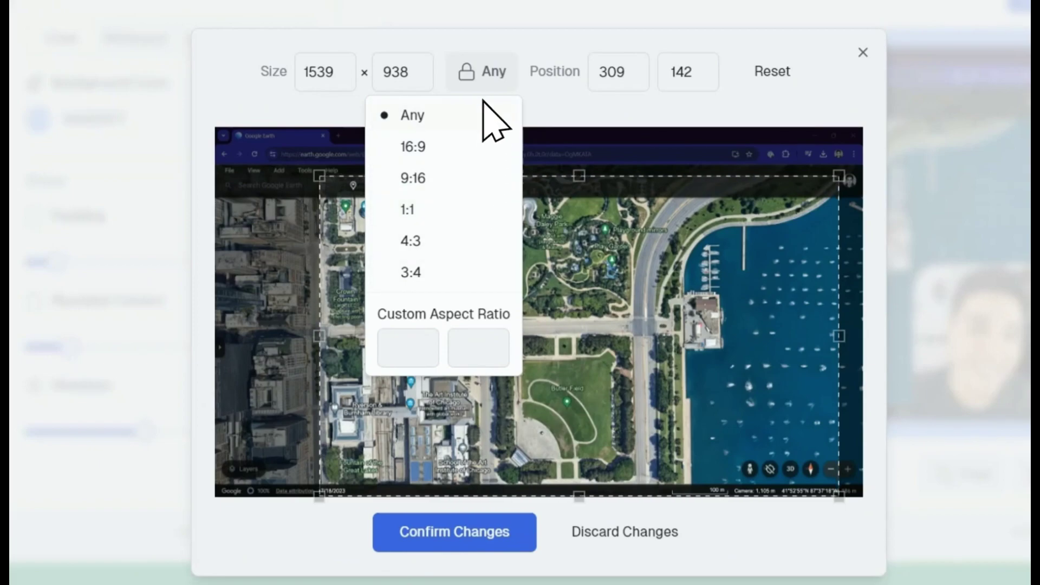
click(484, 77)
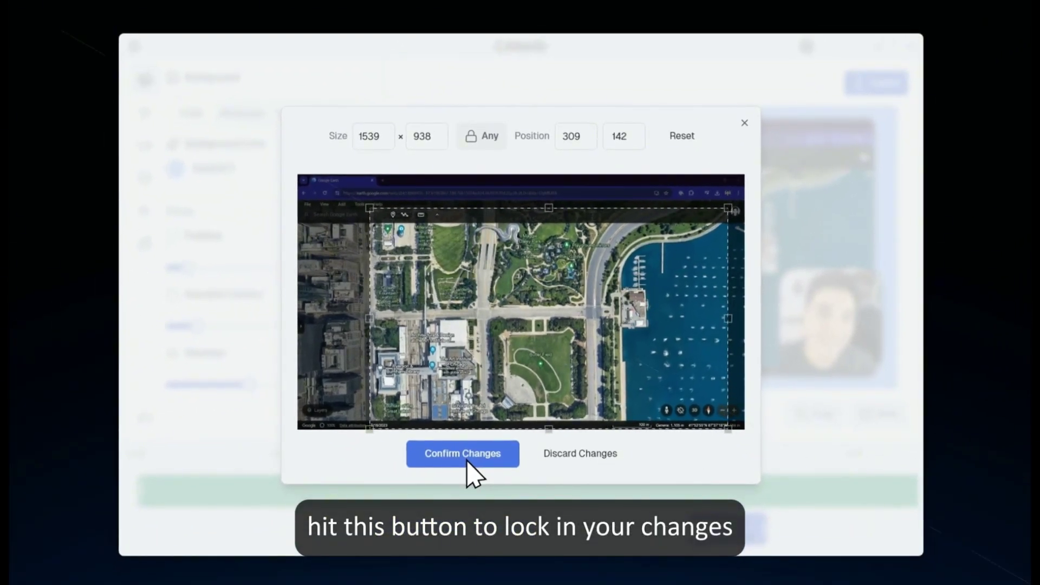
click(467, 463)
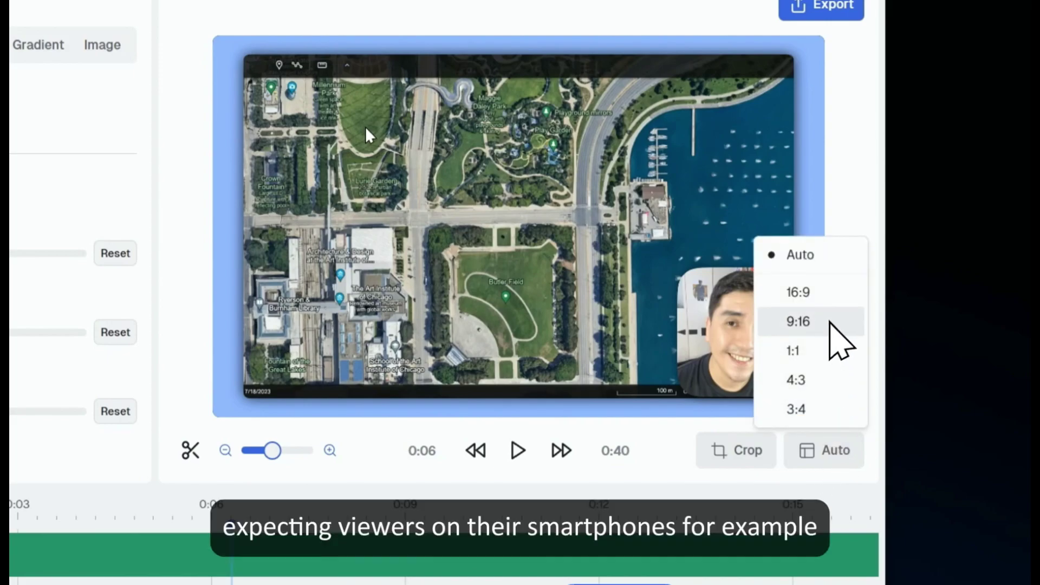
Step: Try the 9:16 aspect ratio for the video and return it to Auto
click(830, 323)
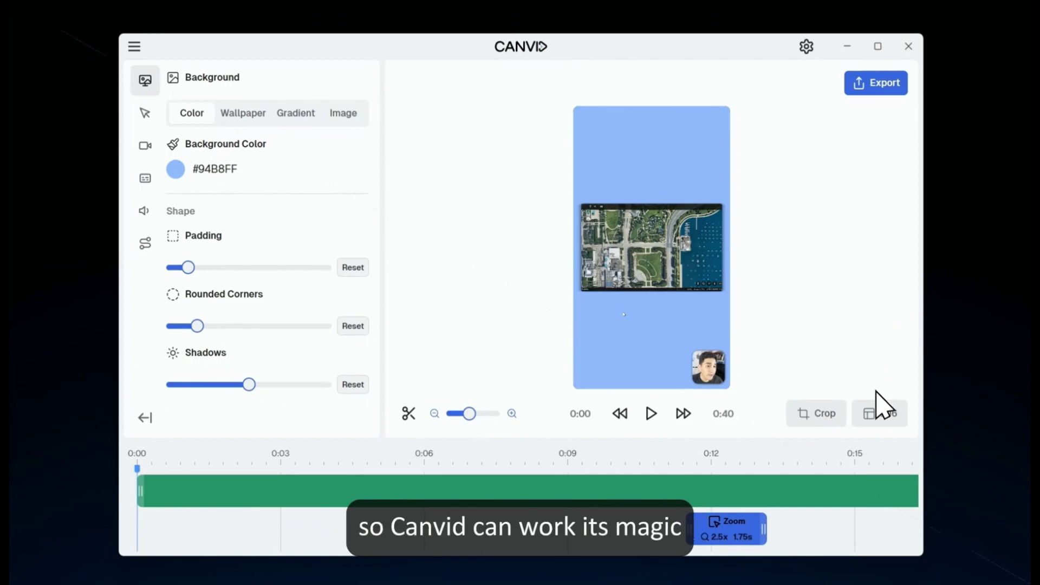
click(879, 424)
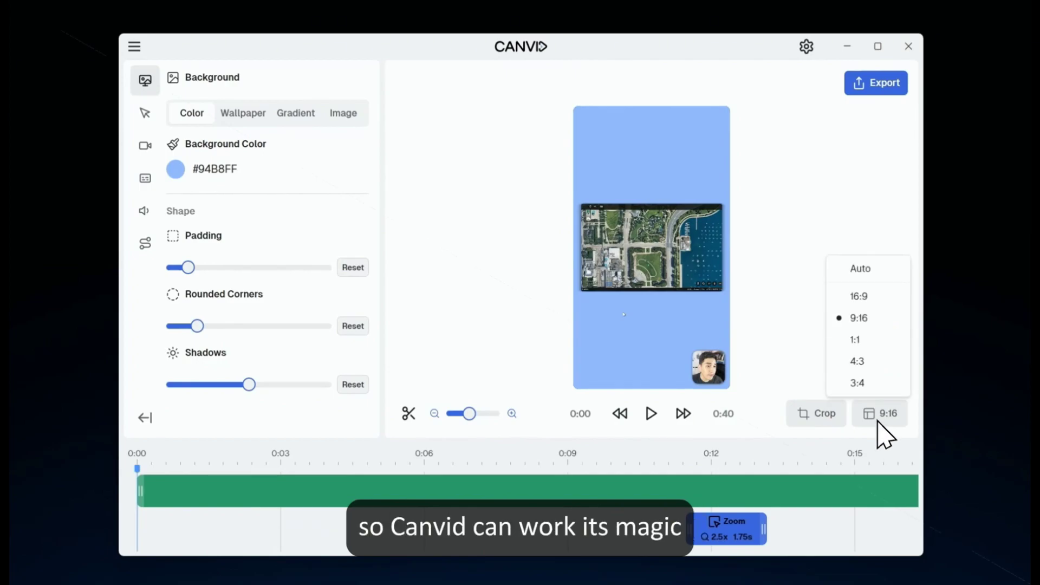
click(878, 274)
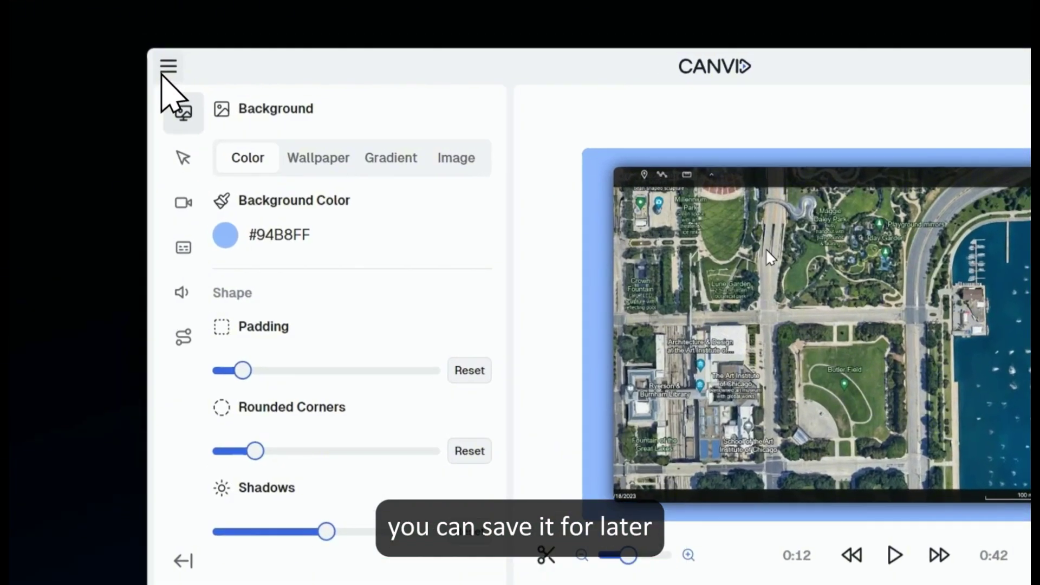
click(132, 49)
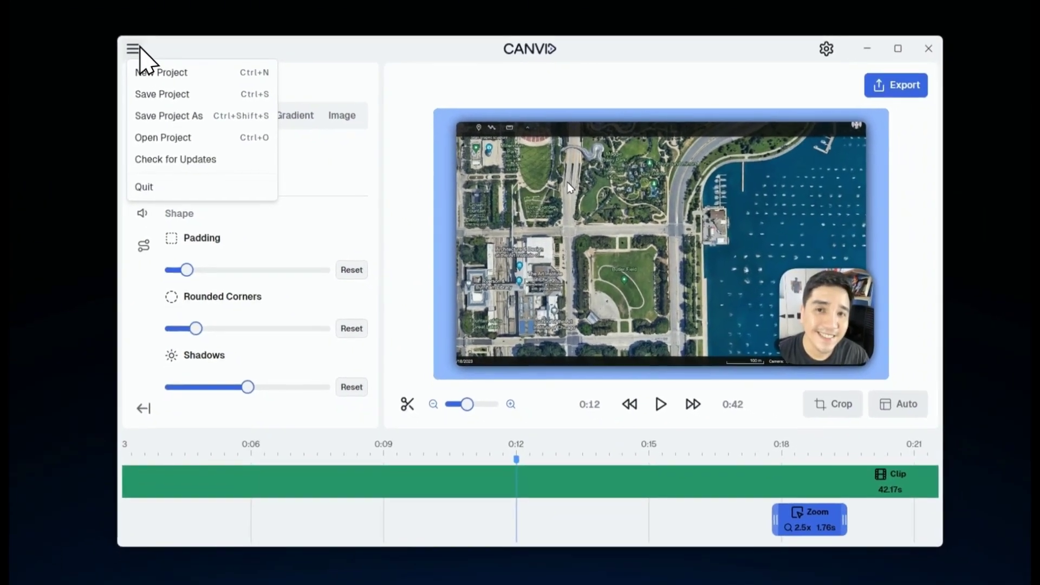
click(135, 49)
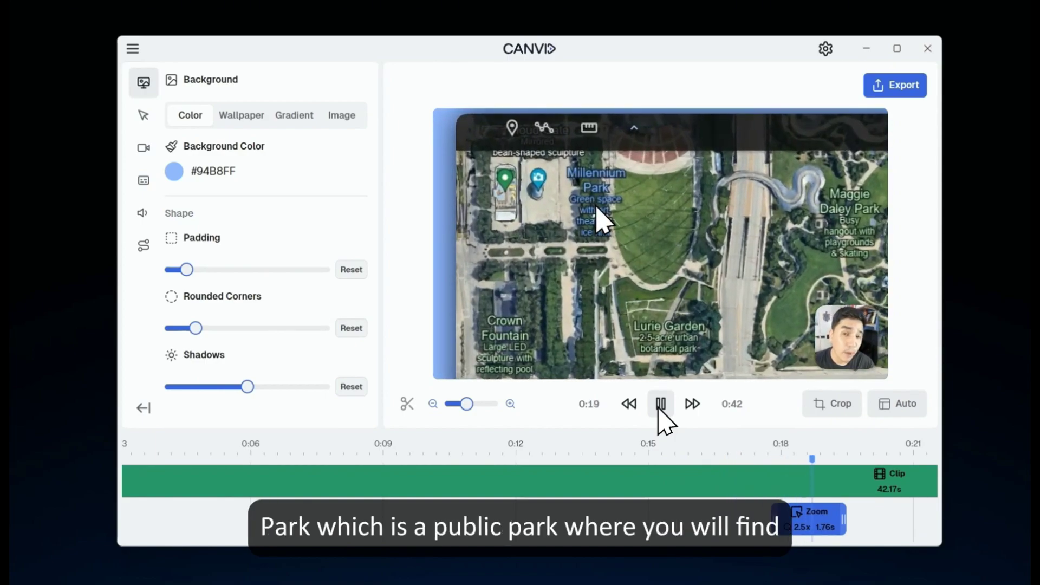
Step: Pause the preview playback and place the playhead at 0:12 on the timeline
click(659, 409)
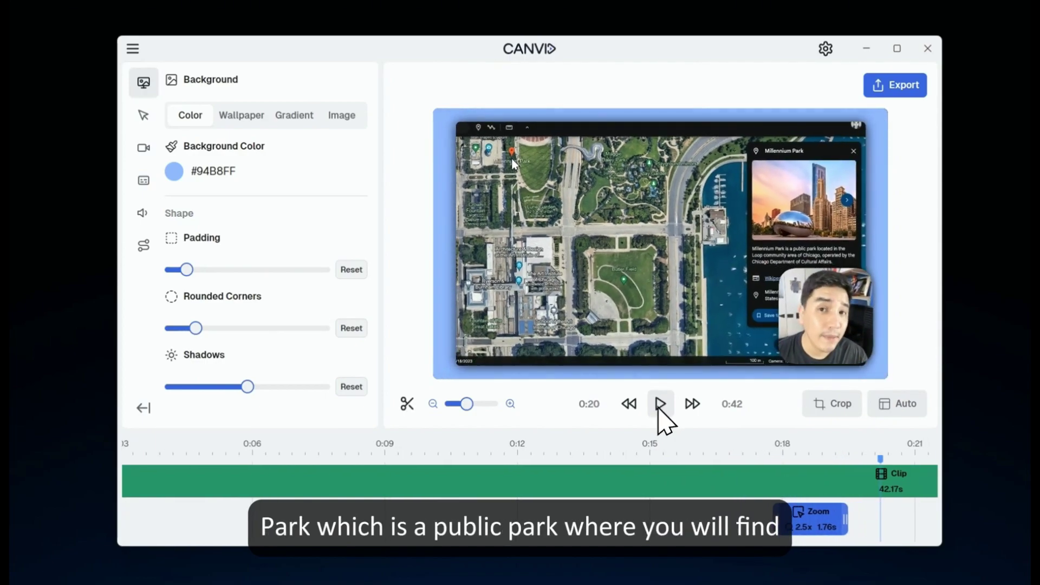
click(518, 455)
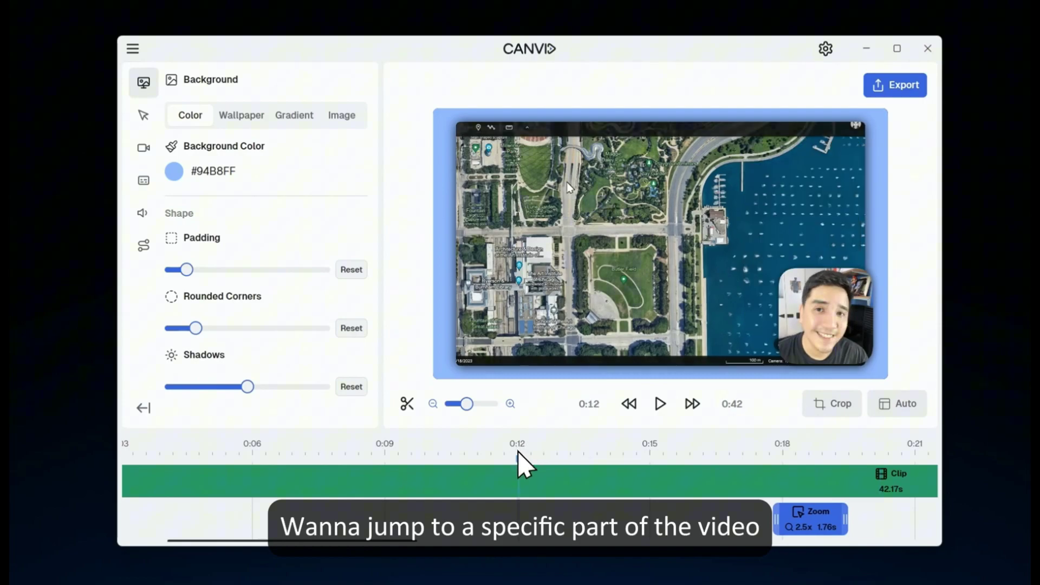
click(650, 455)
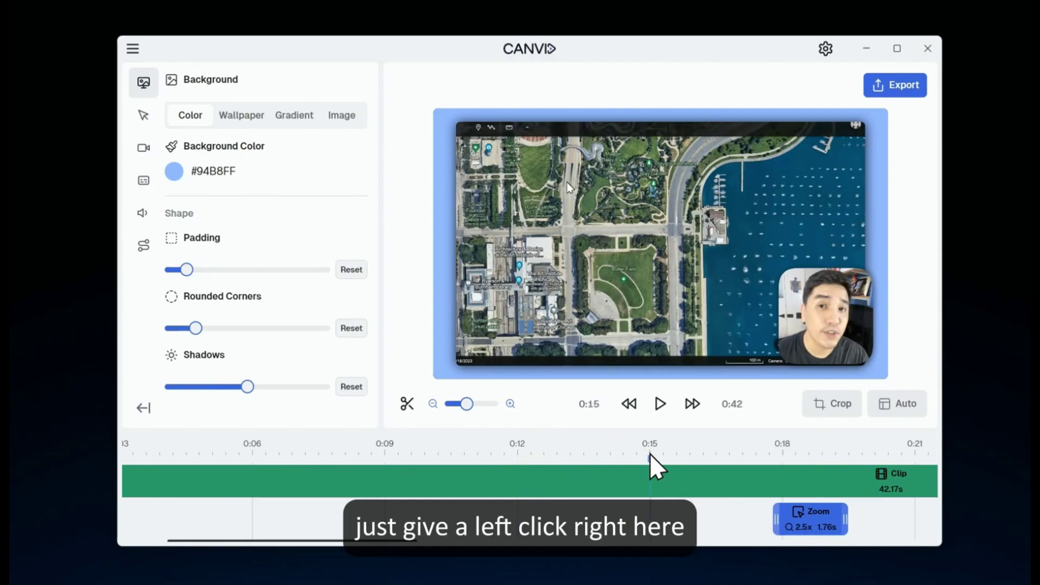
click(518, 455)
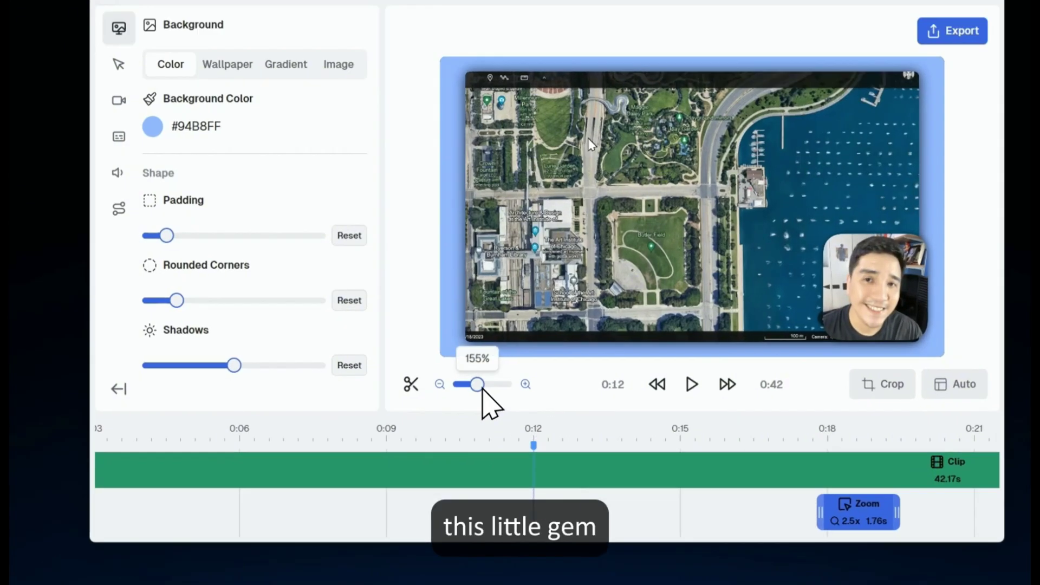
Step: Set the timeline zoom to 143% and browse back and forth along the clip
mouse_move(466, 404)
mouse_down()
mouse_move(479, 408)
mouse_move(470, 409)
mouse_up()
drag(496, 329, 492, 330)
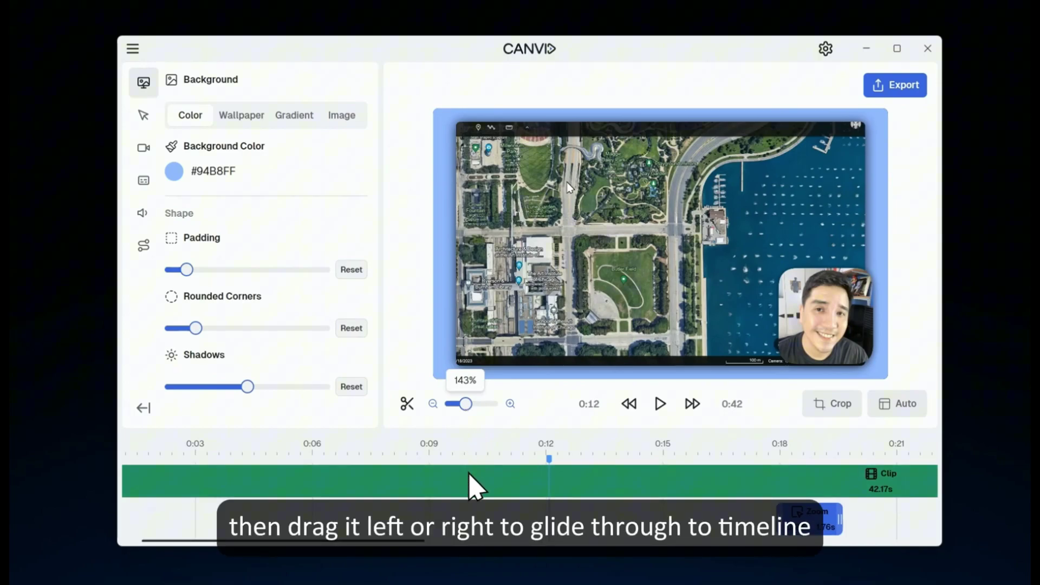
scroll(497, 492, right, 5)
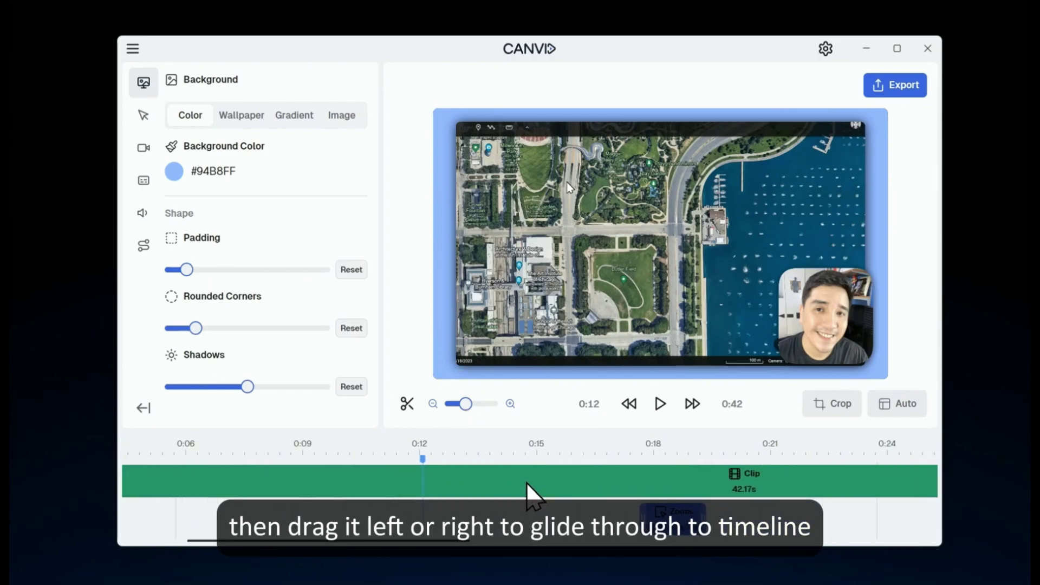
scroll(528, 490, right, 2)
scroll(499, 488, left, 4)
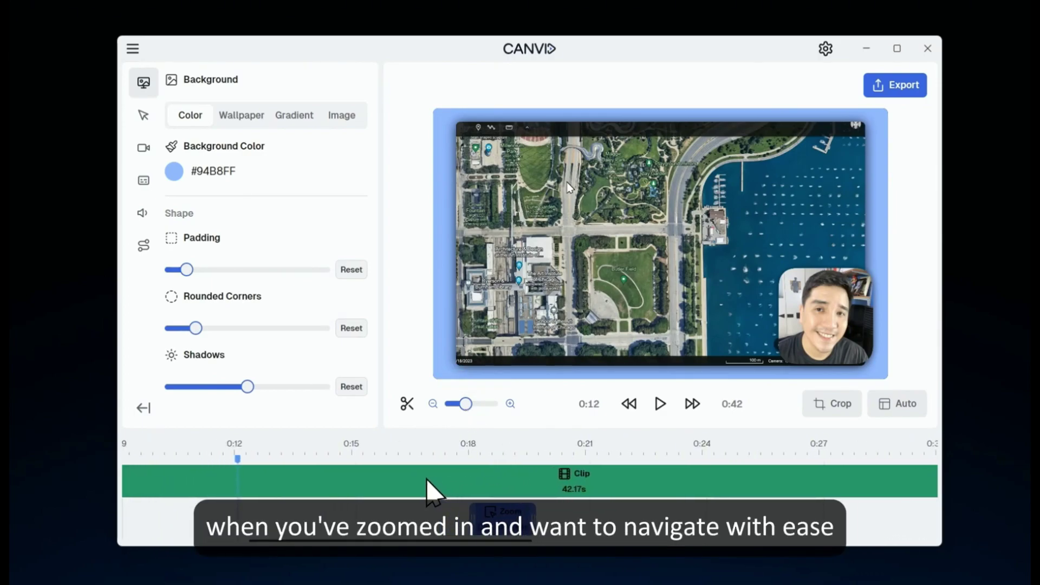
scroll(428, 491, left, 4)
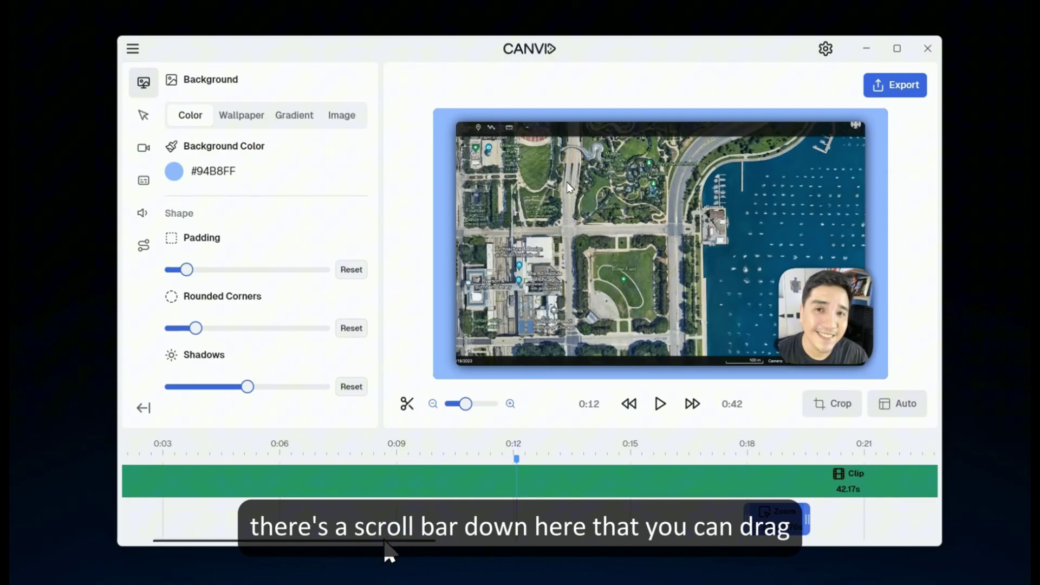
mouse_move(386, 542)
mouse_down()
mouse_move(448, 541)
mouse_move(377, 542)
mouse_up()
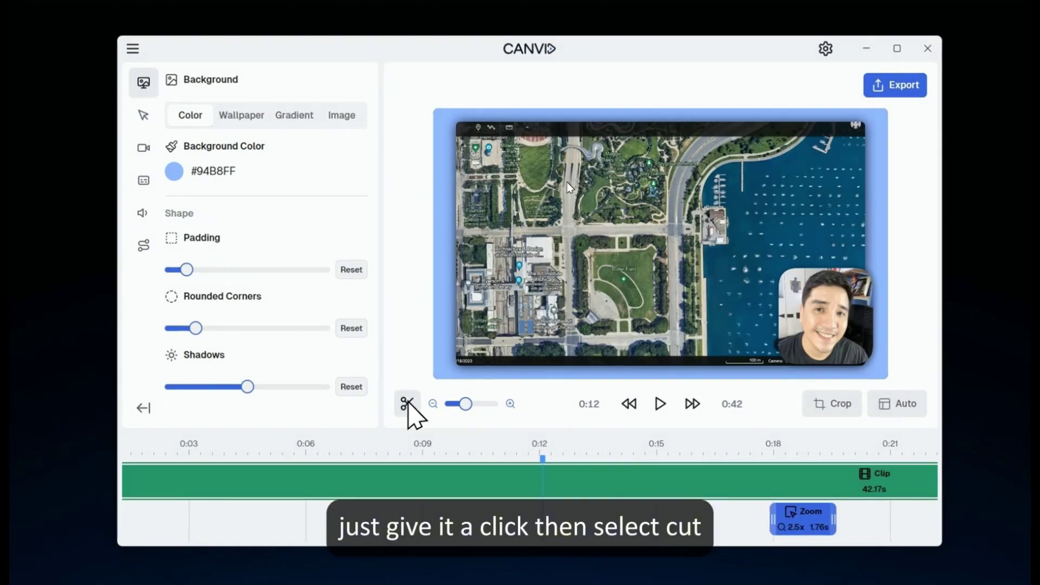
Step: Split the clip at the 0:12 playhead and cut out the segment before it
click(408, 406)
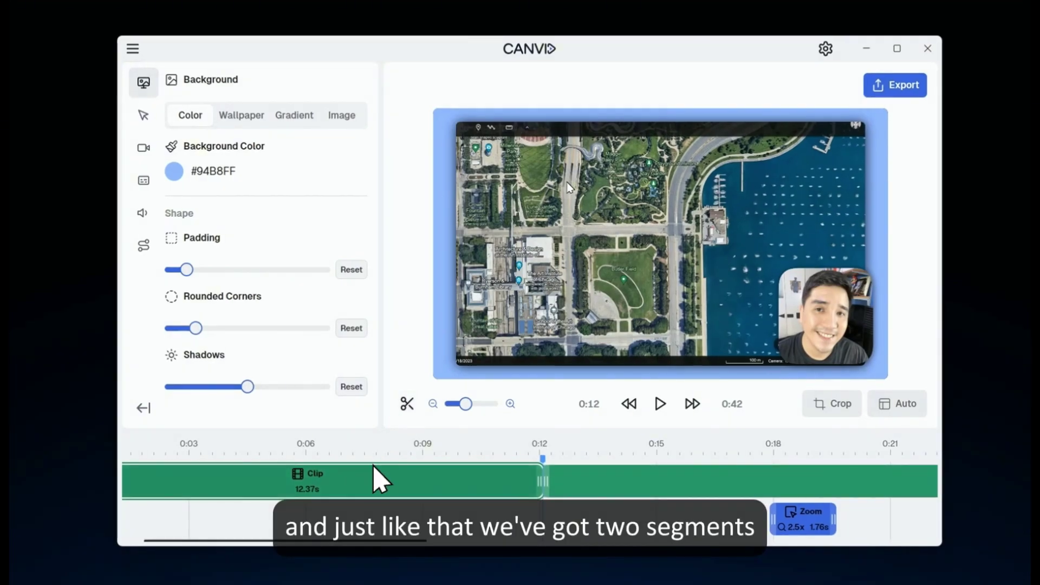
click(600, 490)
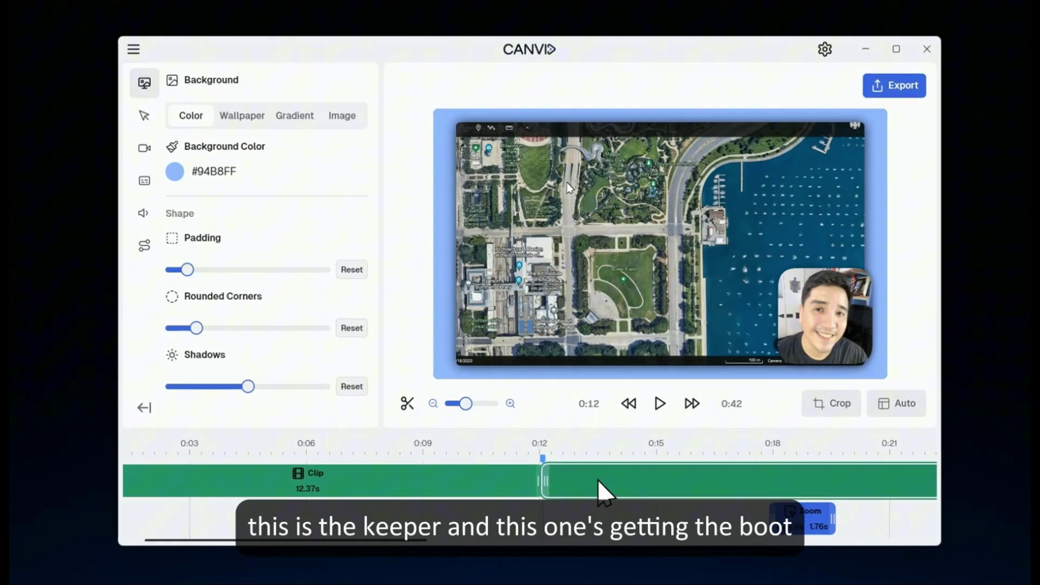
click(448, 491)
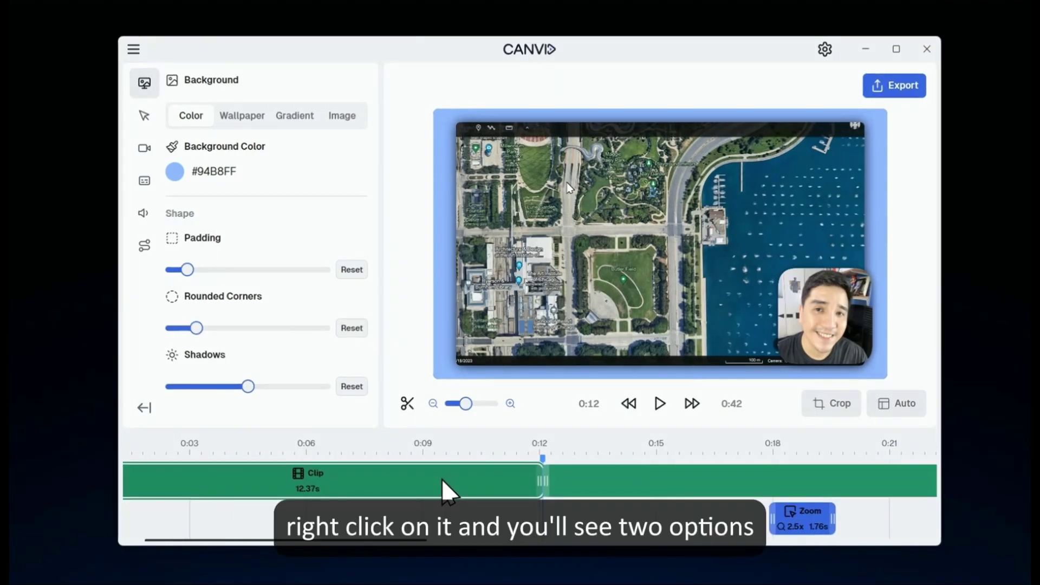
right_click(447, 491)
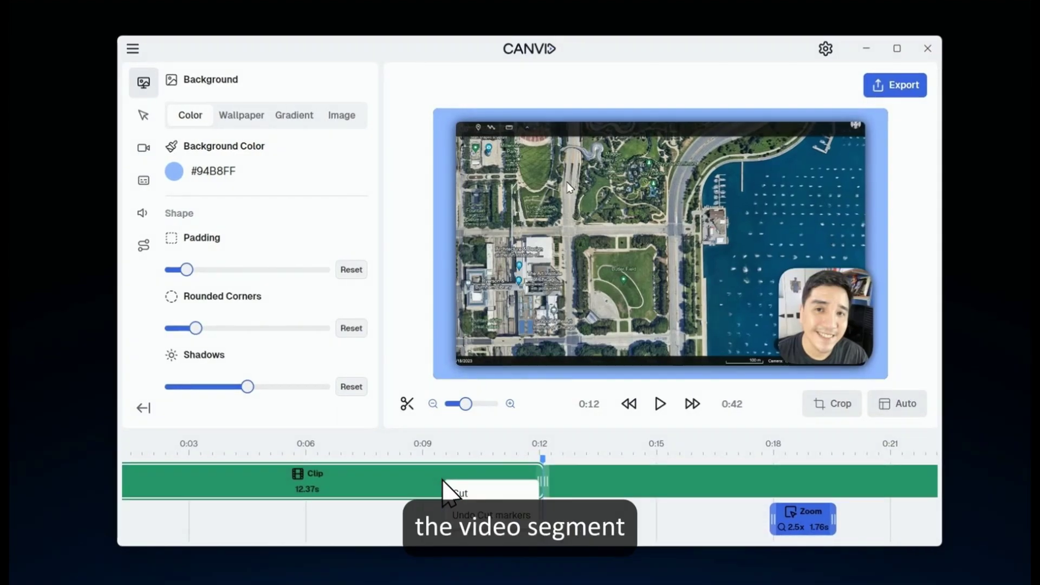
click(471, 501)
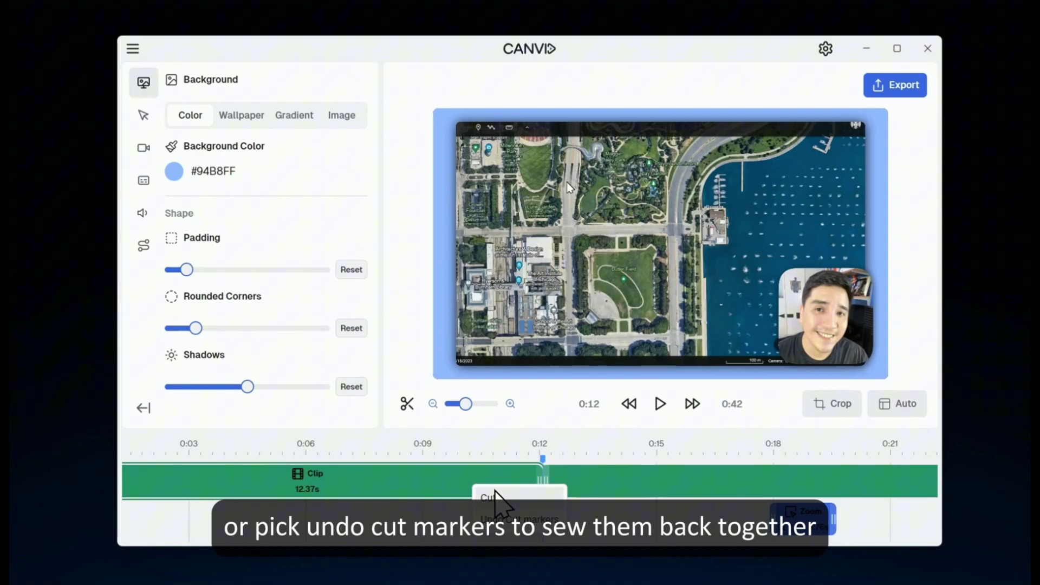
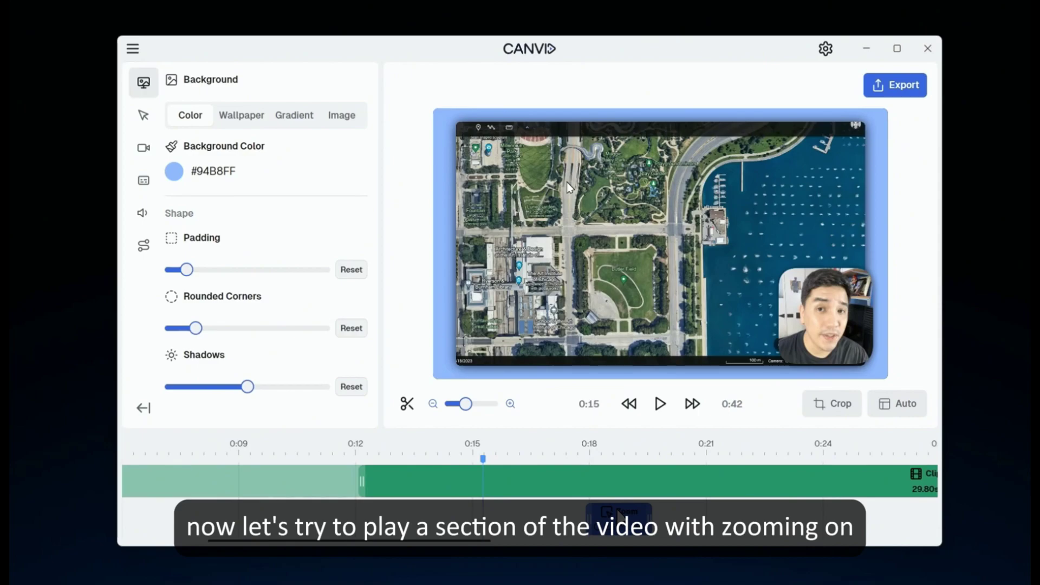
Step: Play the preview up to 0:19 inside the zoom segment and set that segment's zoom level to 145%
click(660, 413)
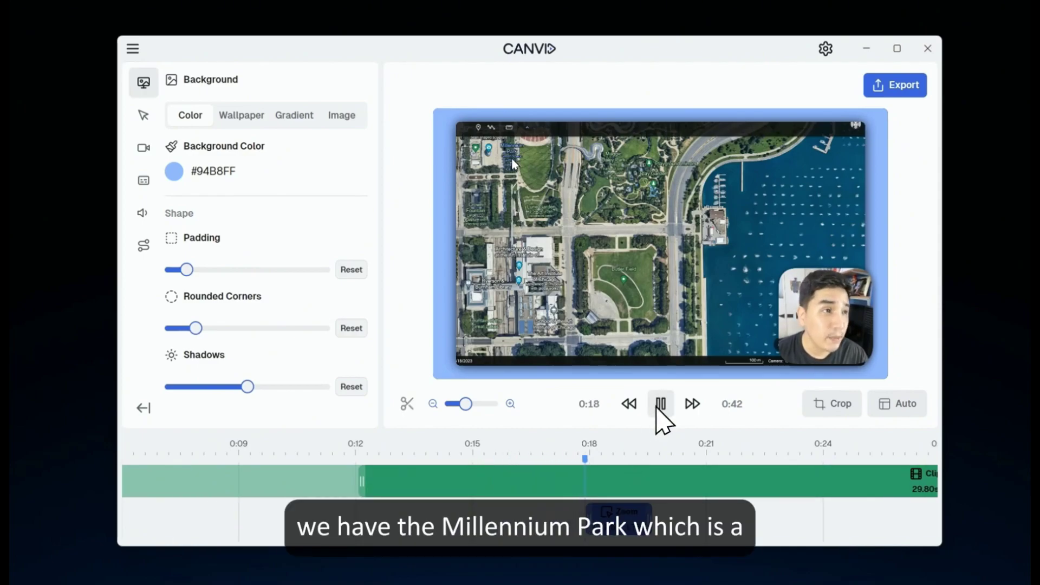
click(660, 404)
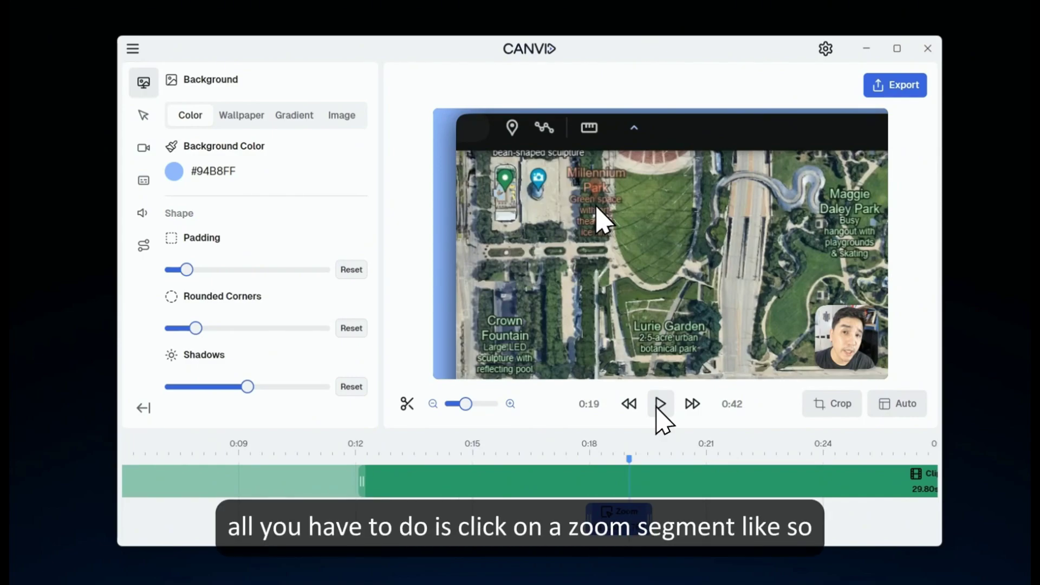
click(614, 529)
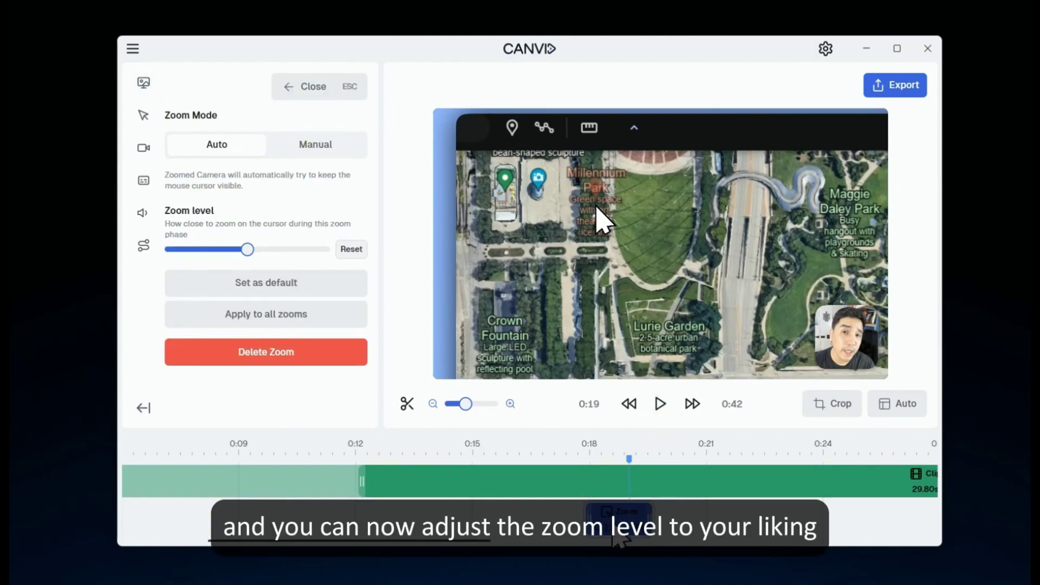
mouse_move(249, 248)
drag(249, 250, 190, 255)
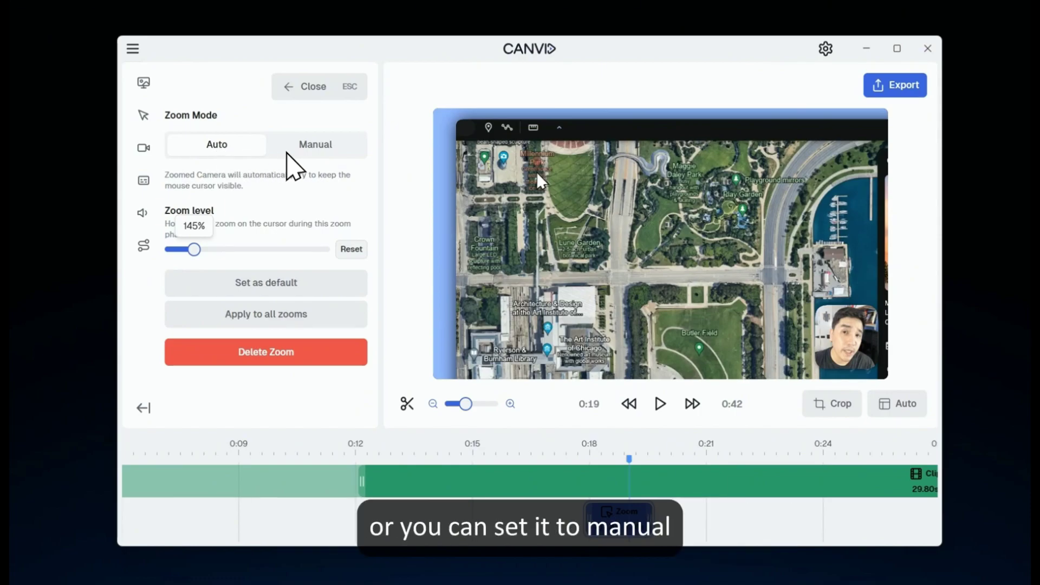
Step: Try the Manual zoom mode with a slightly shifted focus point, and return the segment to Auto
click(309, 161)
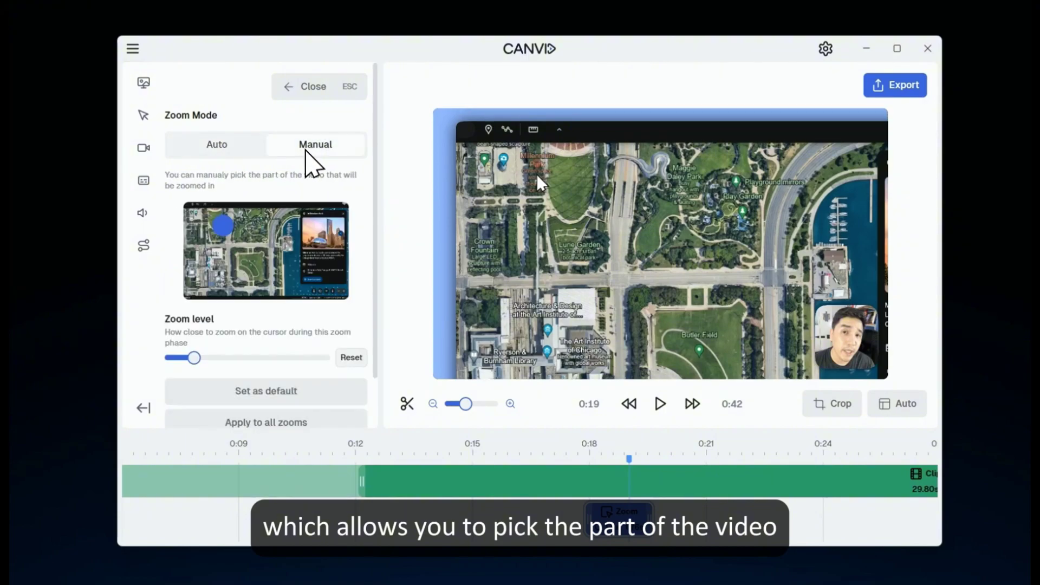
mouse_move(228, 230)
mouse_down()
mouse_move(318, 271)
mouse_move(223, 288)
mouse_move(218, 236)
mouse_up()
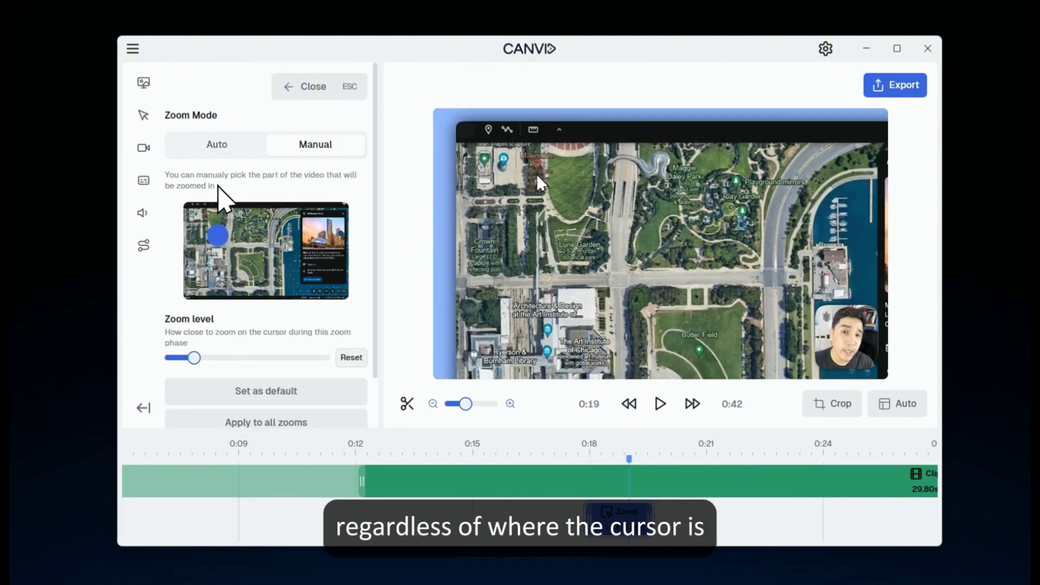
click(217, 155)
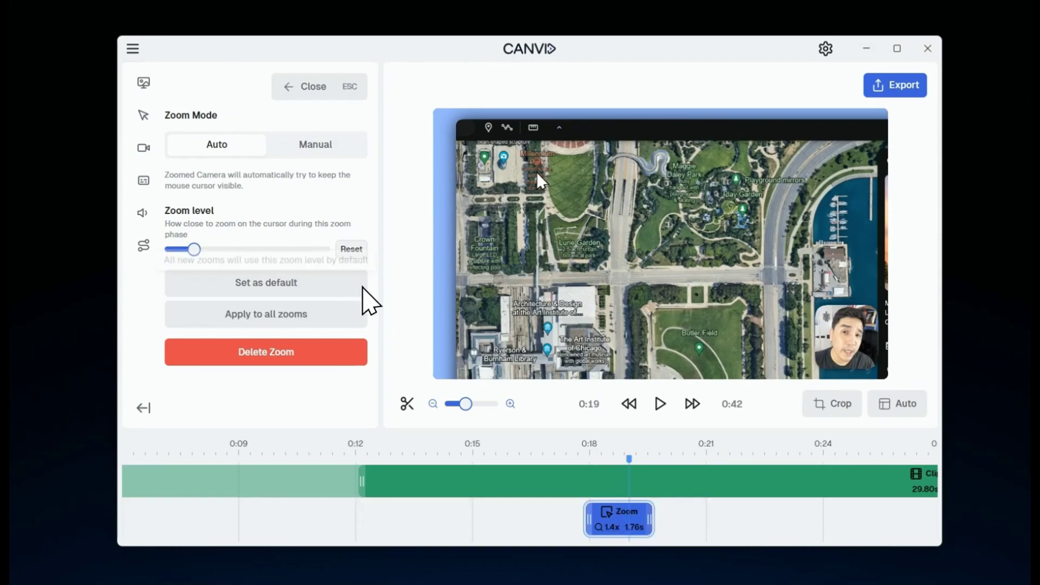
Step: Add a zoom segment starting at 0:27, extend it to about 9.31 s, and play the preview from 0:26
scroll(501, 495, right, 5)
scroll(508, 490, right, 5)
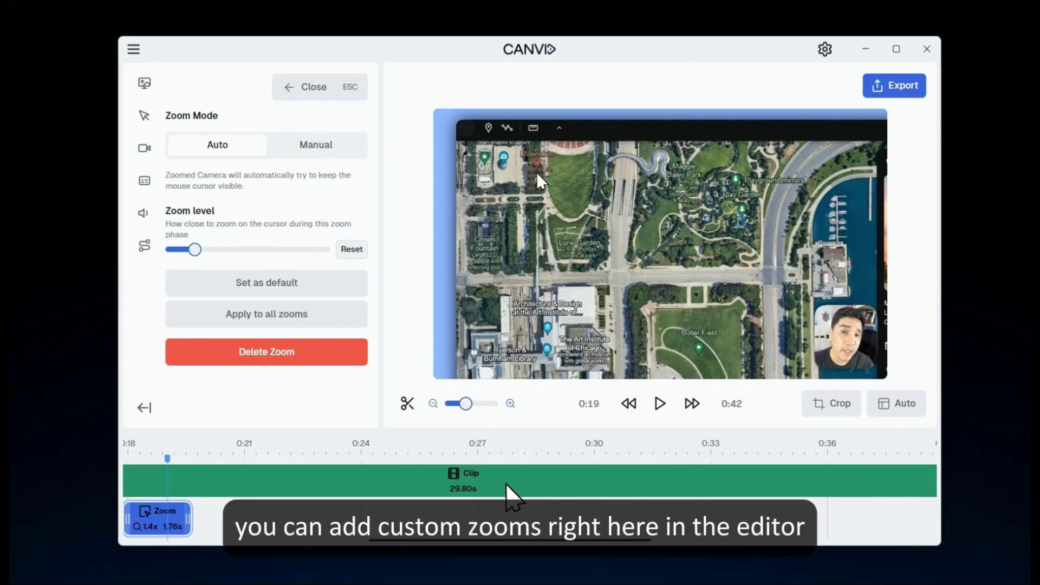
click(476, 508)
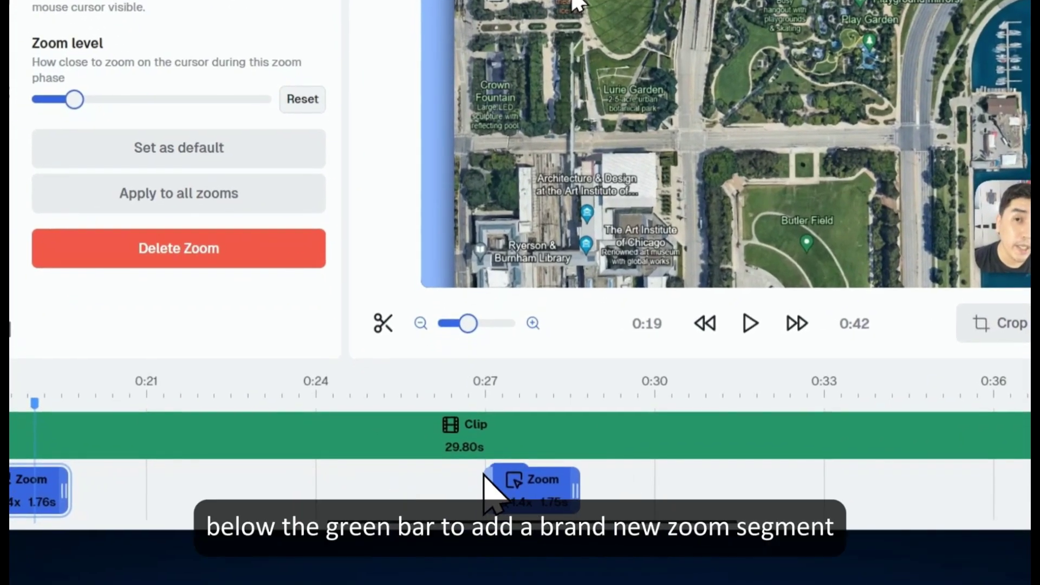
drag(577, 490, 994, 502)
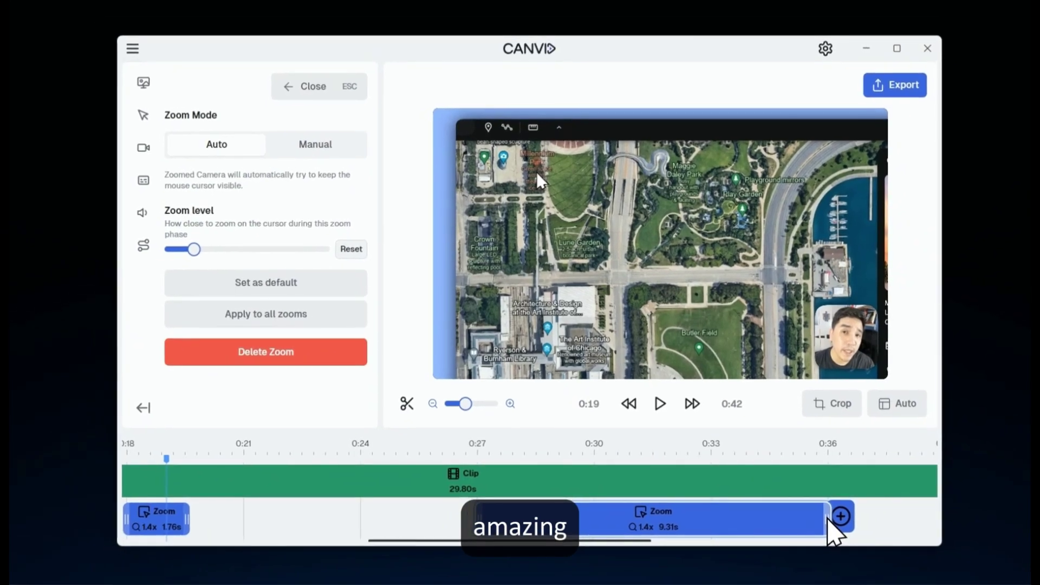
click(448, 456)
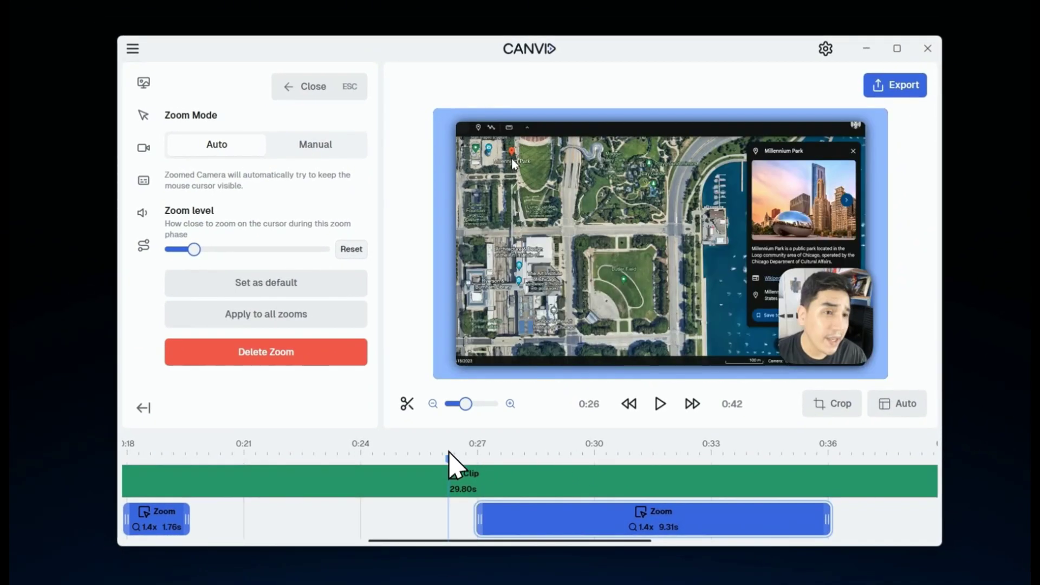
click(661, 404)
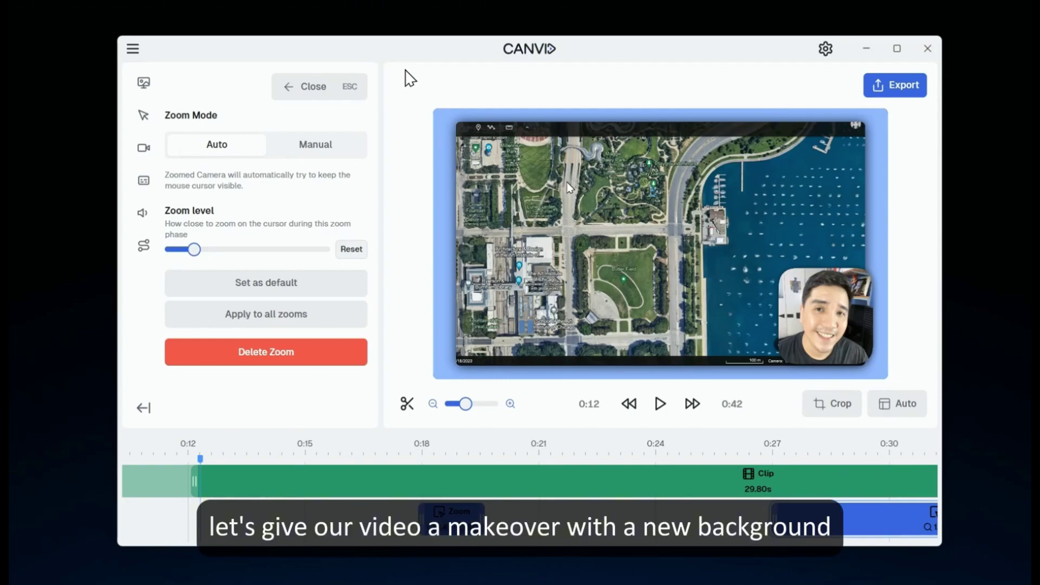
Step: Try #8BA2D0 as the solid background color of the video
click(145, 84)
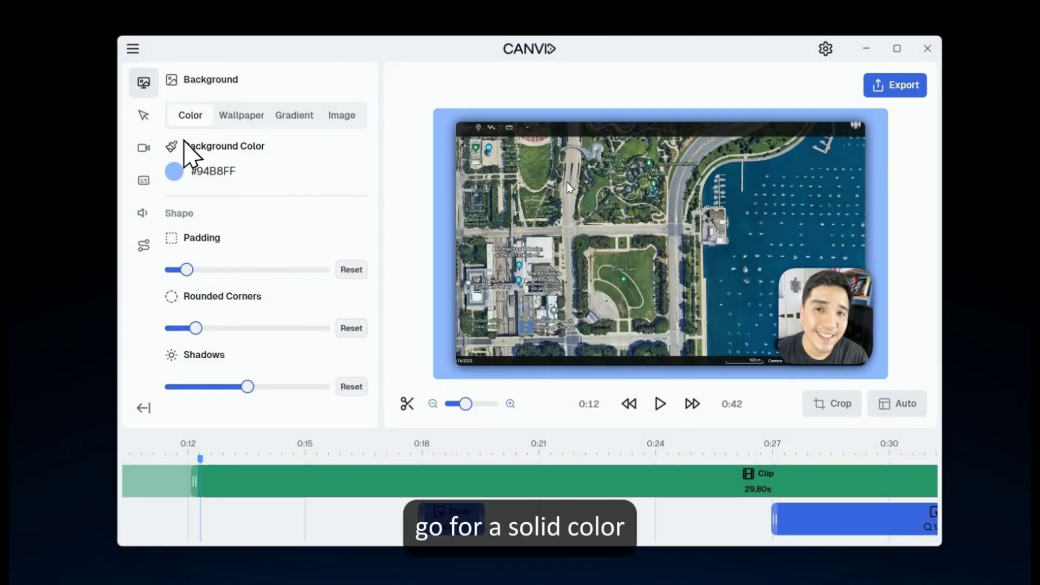
click(175, 172)
mouse_move(216, 214)
mouse_down()
mouse_move(286, 237)
mouse_move(223, 206)
mouse_up()
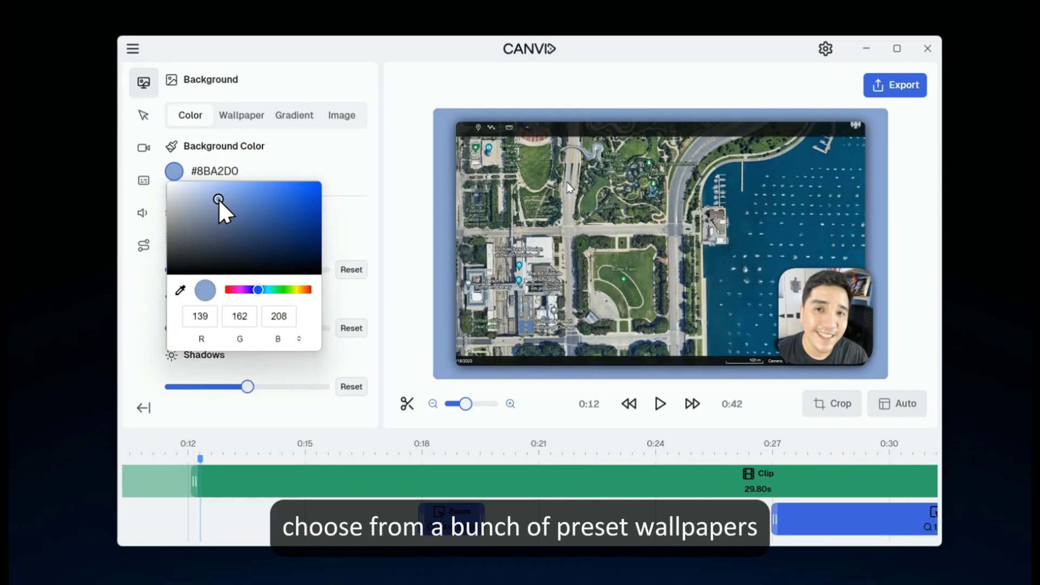
Step: Try several of the preset wallpapers in the first row as the video background
click(233, 117)
click(204, 177)
click(230, 183)
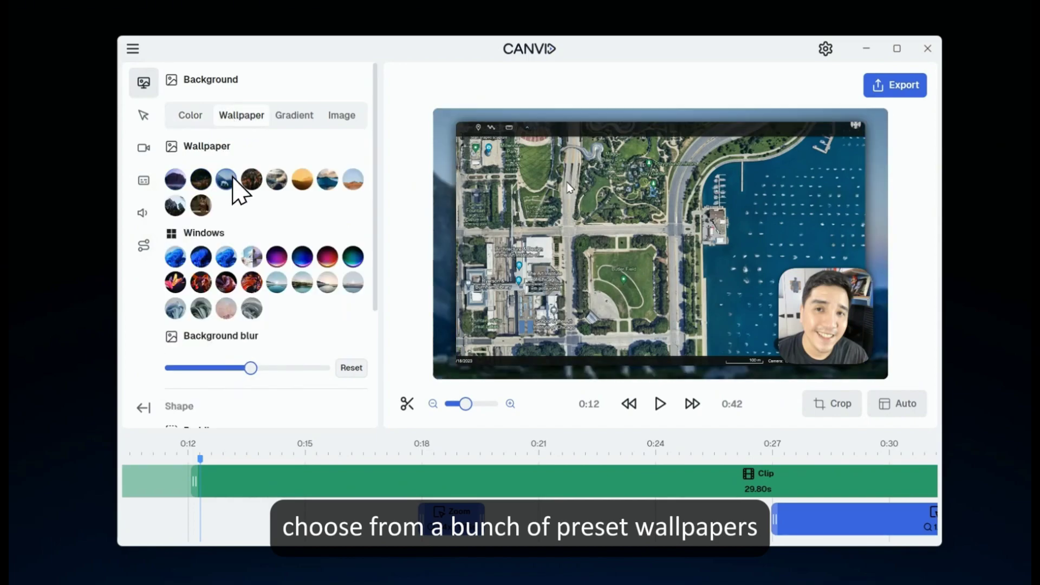
click(253, 187)
Step: Try several gradient presets as the background, including #FF6363 to #733434, and view the custom image option
click(287, 119)
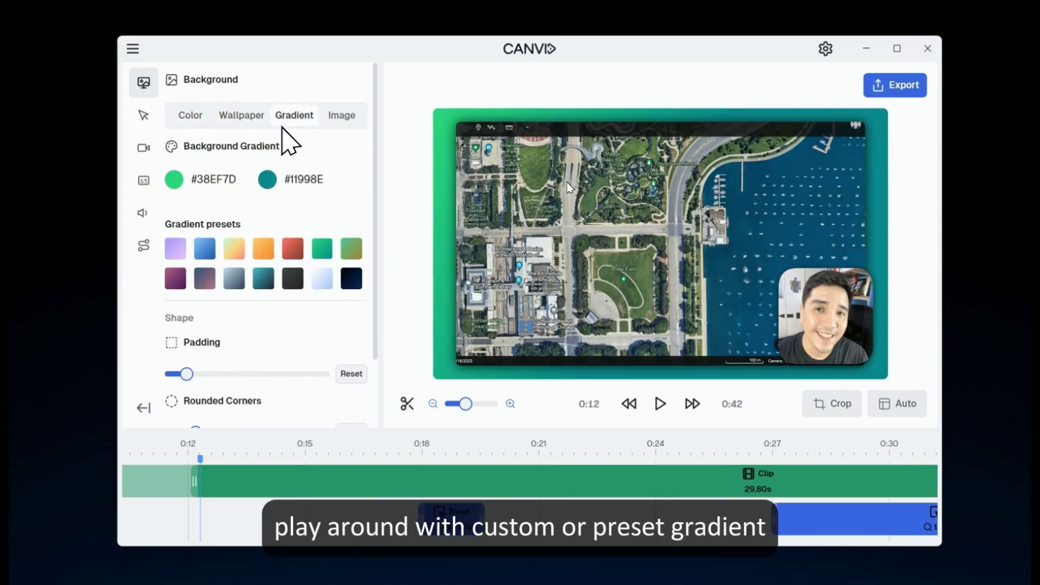
click(206, 250)
click(238, 250)
click(291, 253)
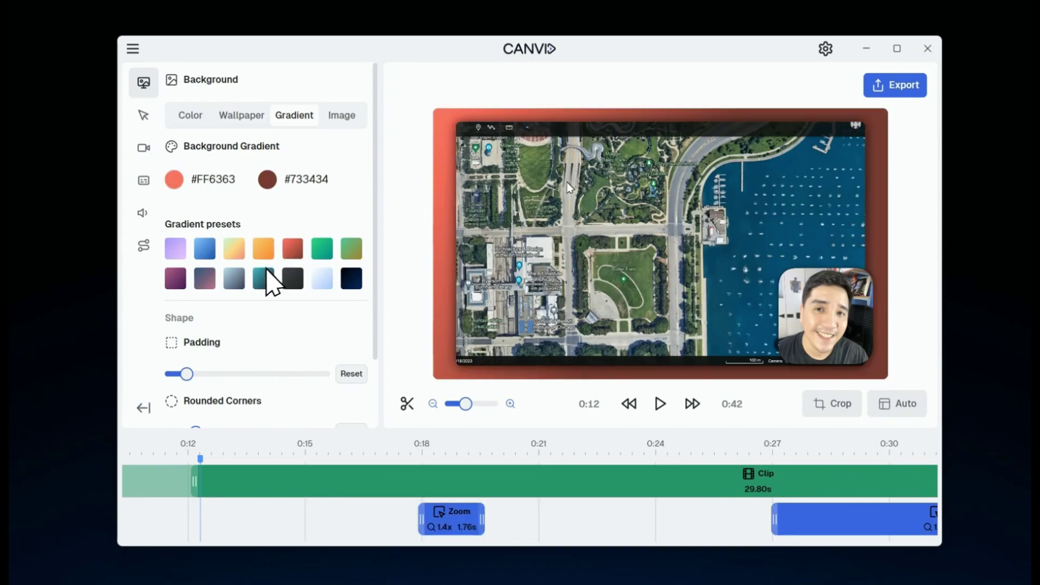
click(263, 277)
click(336, 117)
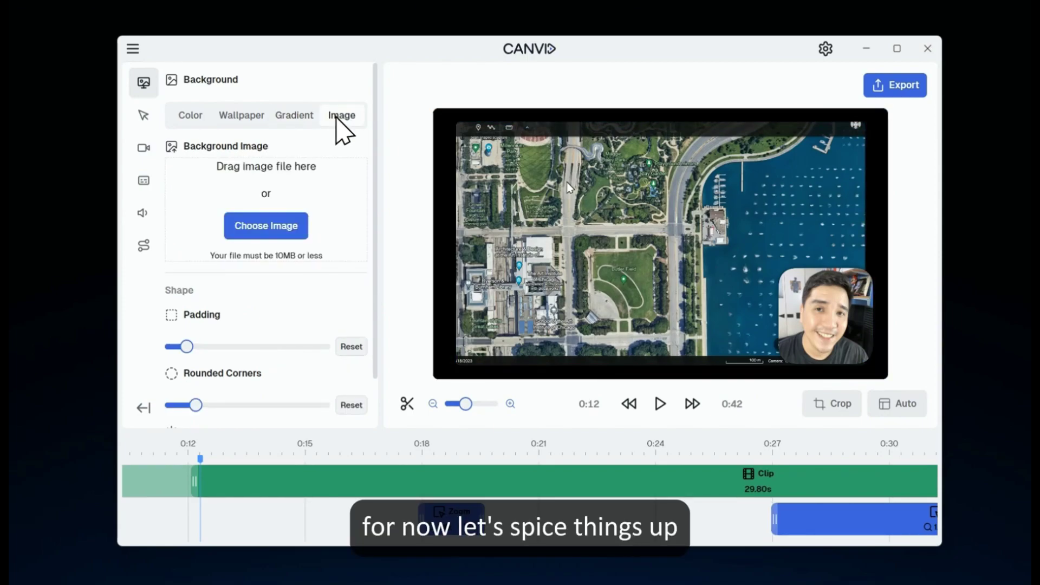
Step: Apply the golden desert wallpaper as the background and set the background blur to 55
click(241, 118)
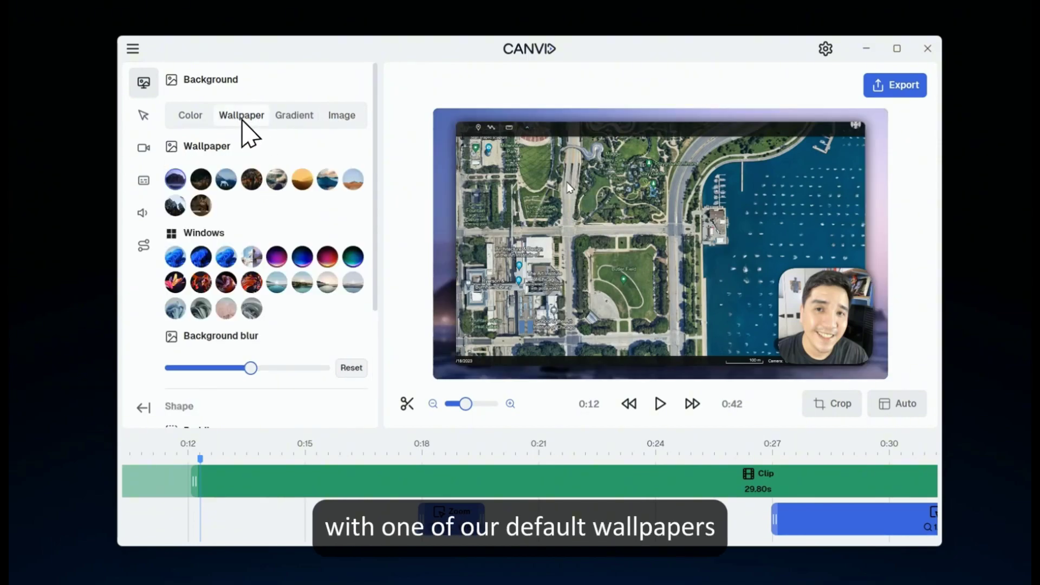
click(301, 180)
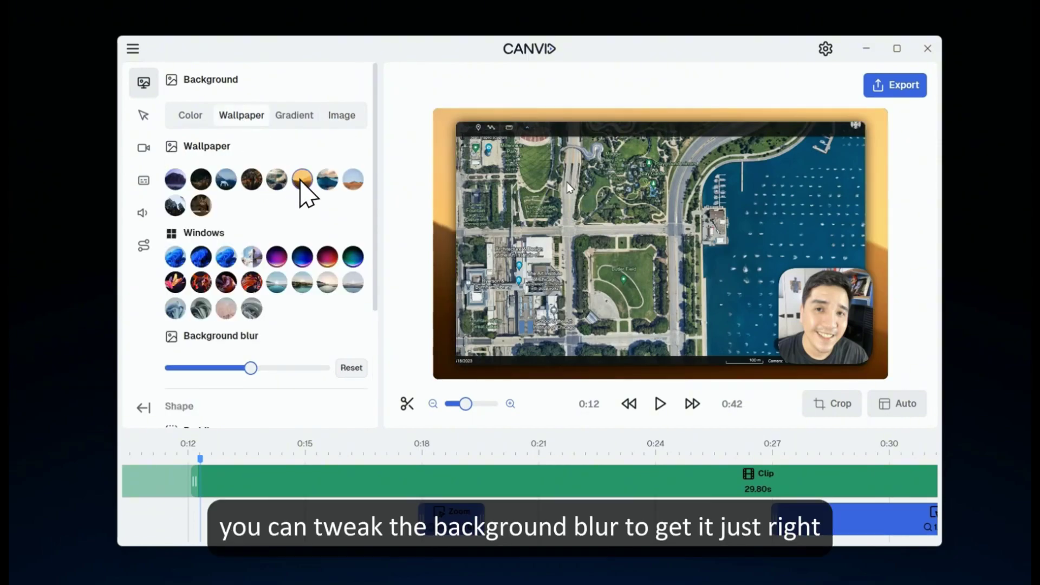
mouse_move(255, 375)
mouse_down()
mouse_move(196, 362)
mouse_move(284, 364)
mouse_move(257, 365)
mouse_up()
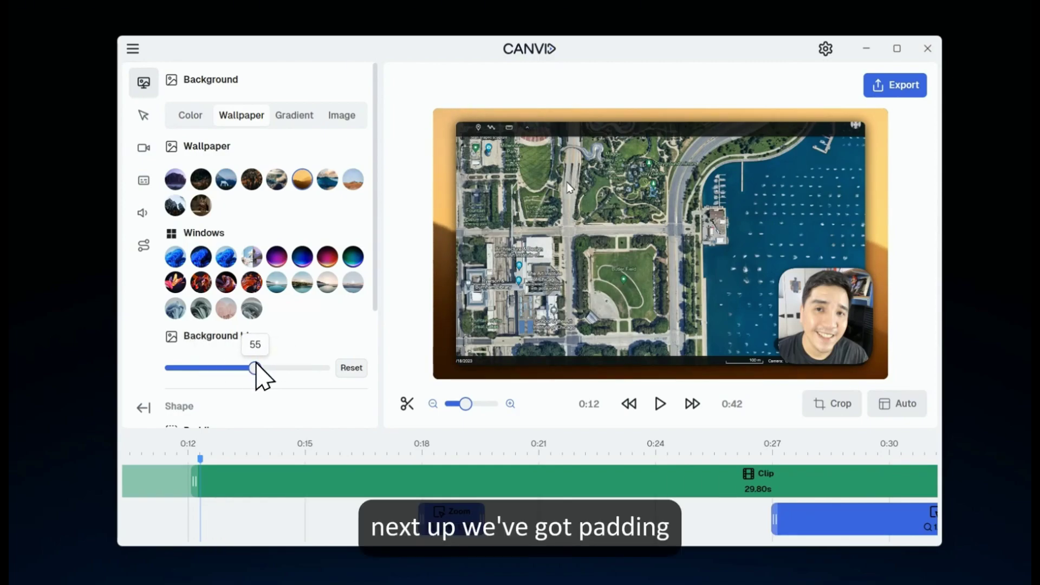
Step: Shape the video window with padding 10, rounded corners 36 and shadows 2.65
drag(374, 304, 378, 420)
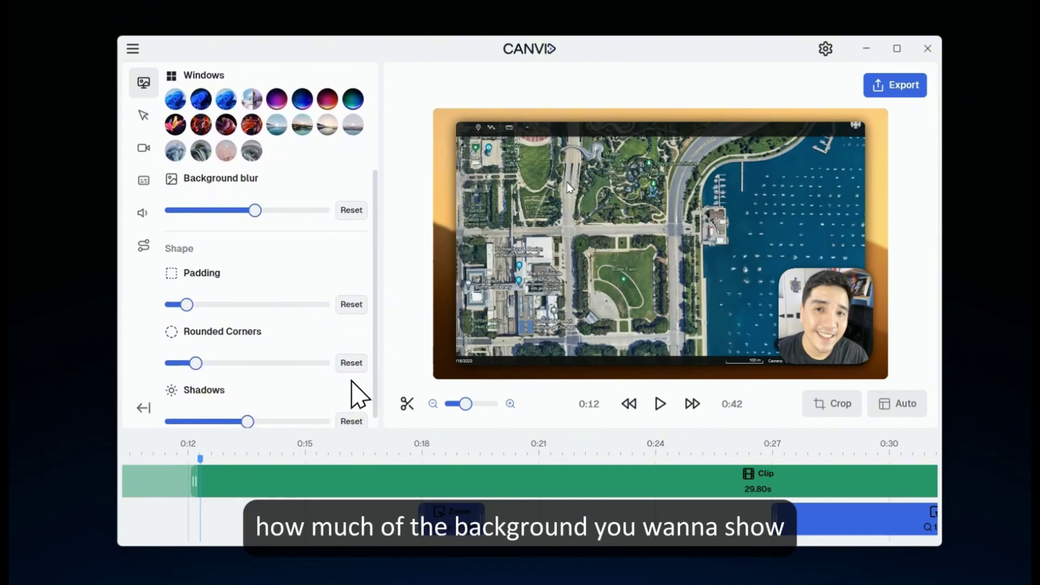
mouse_move(194, 306)
mouse_down()
mouse_move(210, 311)
mouse_move(180, 306)
mouse_up()
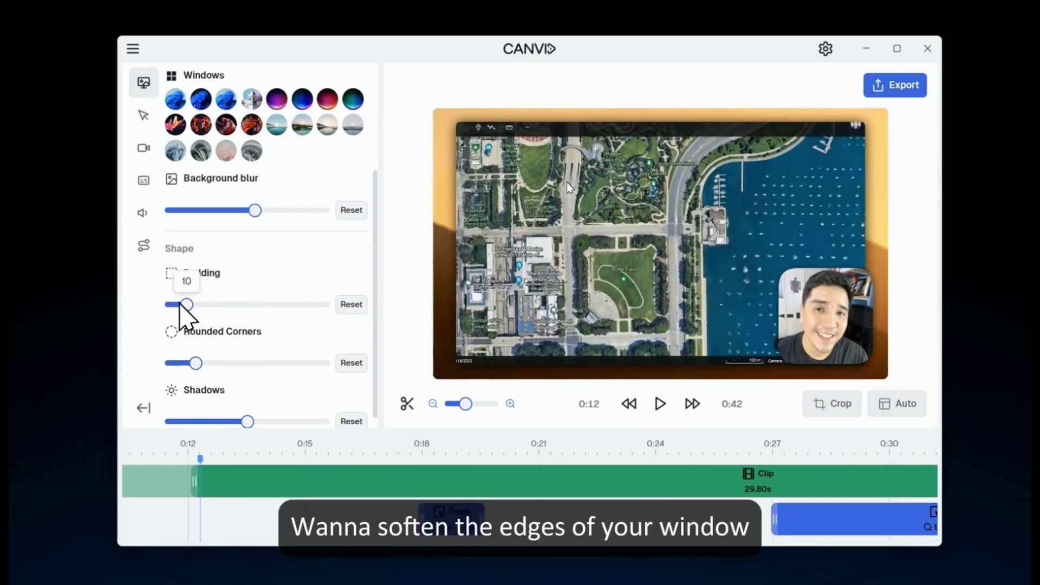
drag(195, 363, 227, 364)
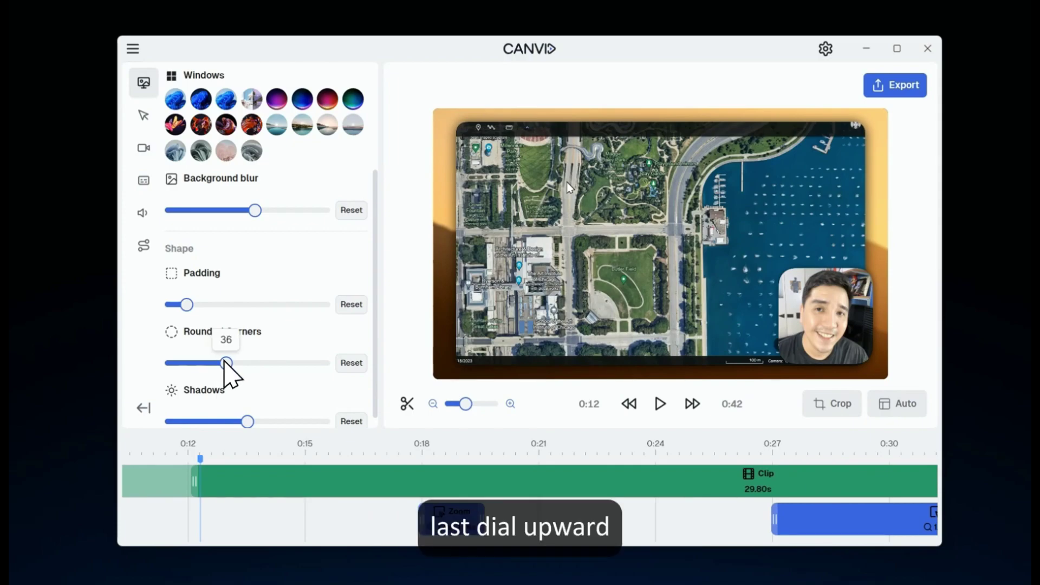
mouse_move(249, 421)
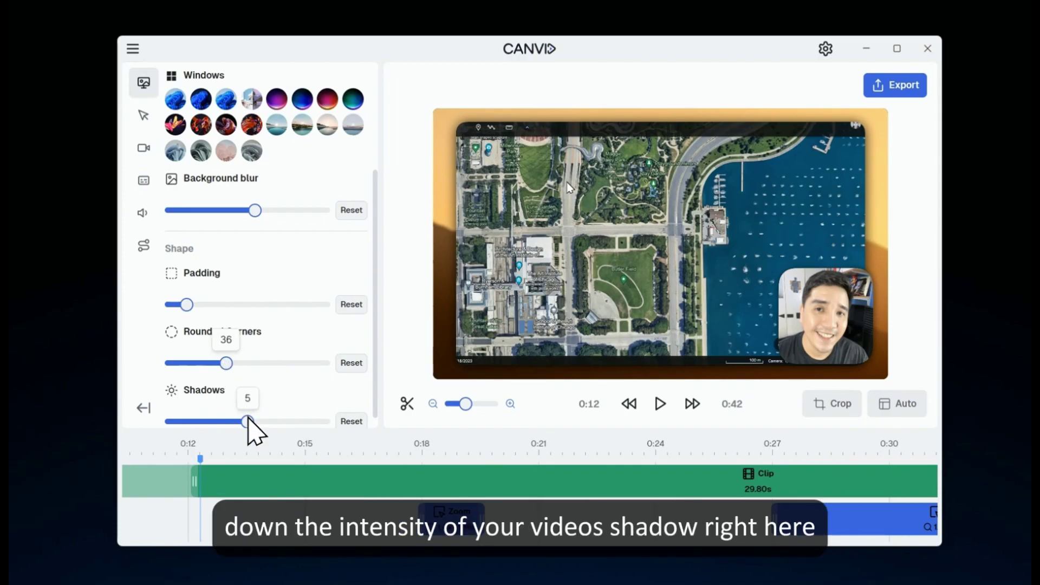
drag(248, 420, 212, 428)
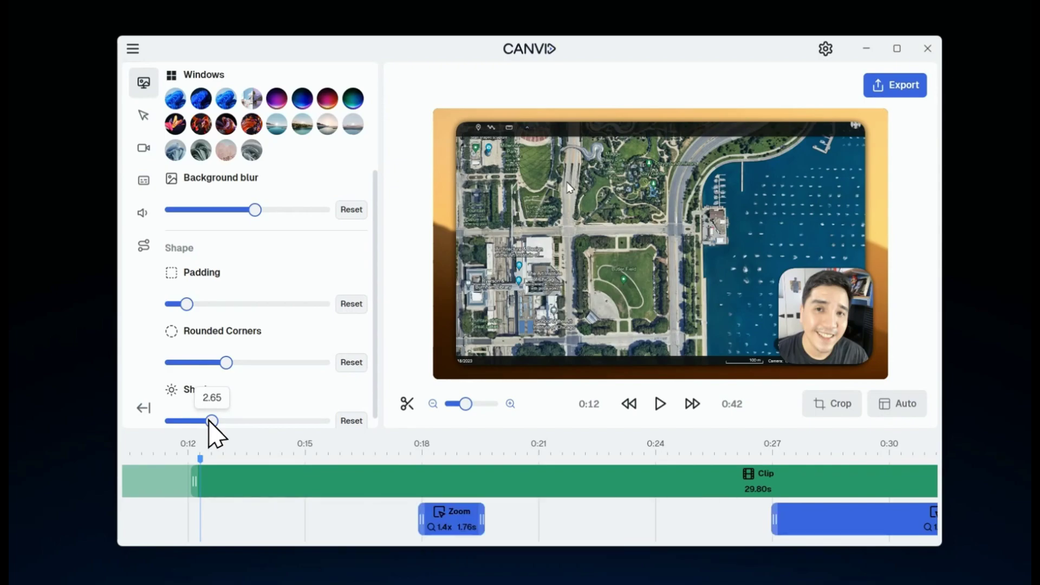
Step: Try the Touch cursor type, return to Pointer, and increase the cursor size slightly
click(143, 116)
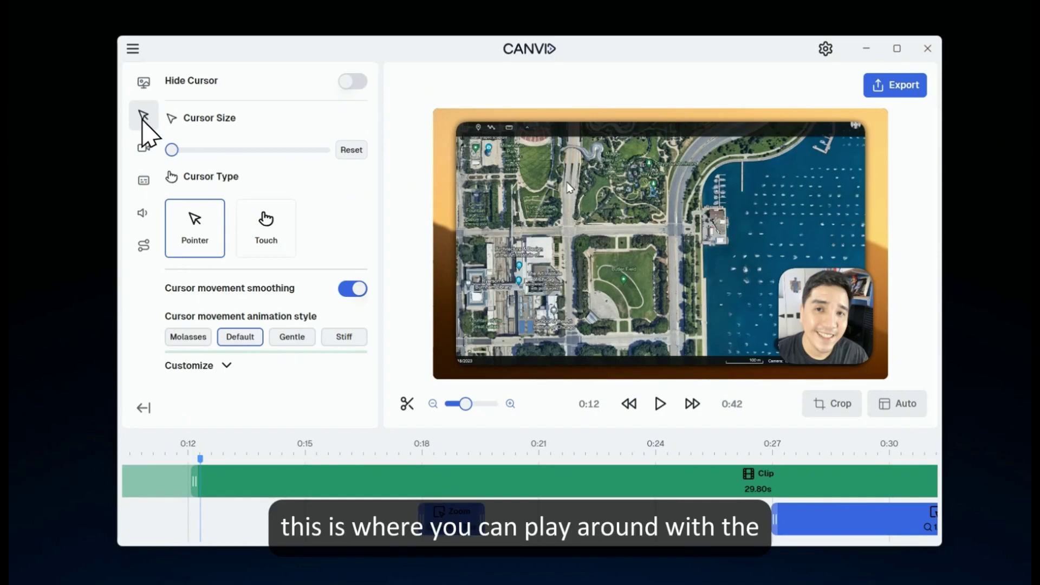
click(261, 232)
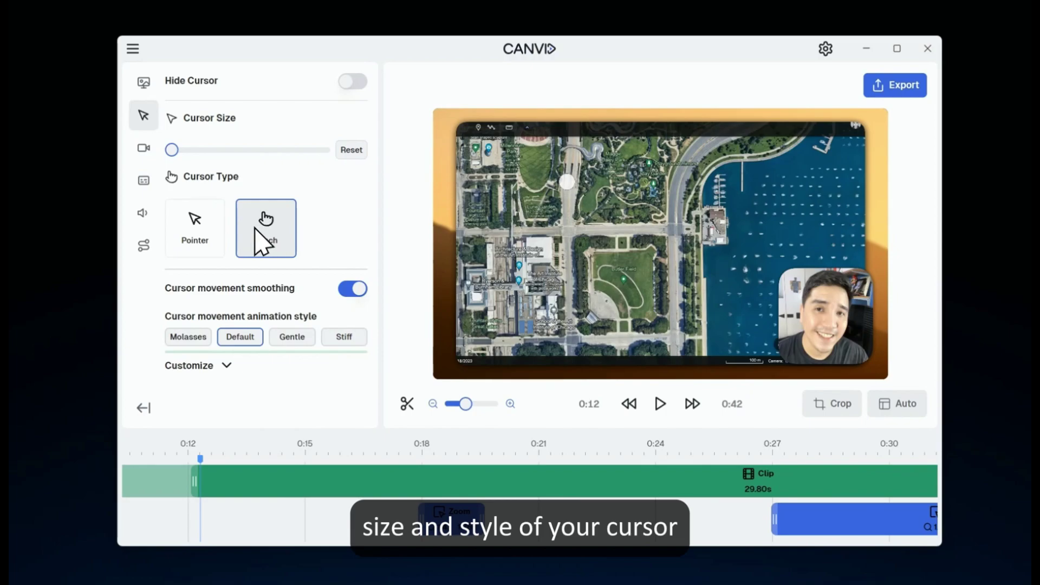
click(205, 232)
drag(169, 153, 207, 161)
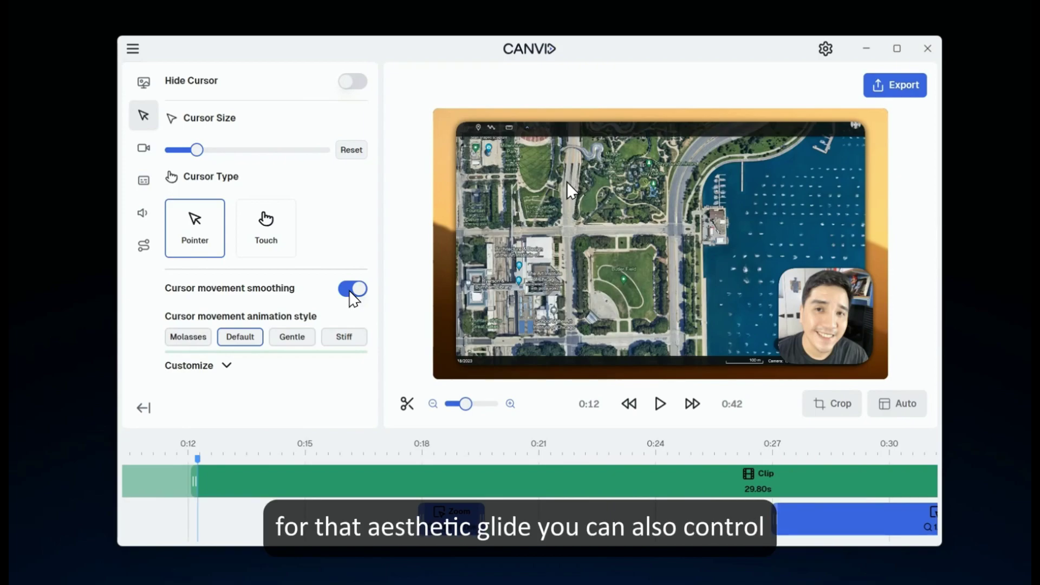
Step: Expand the cursor movement customization settings and set the cursor movement animation style to Gentle
click(232, 368)
scroll(232, 372, down, 2)
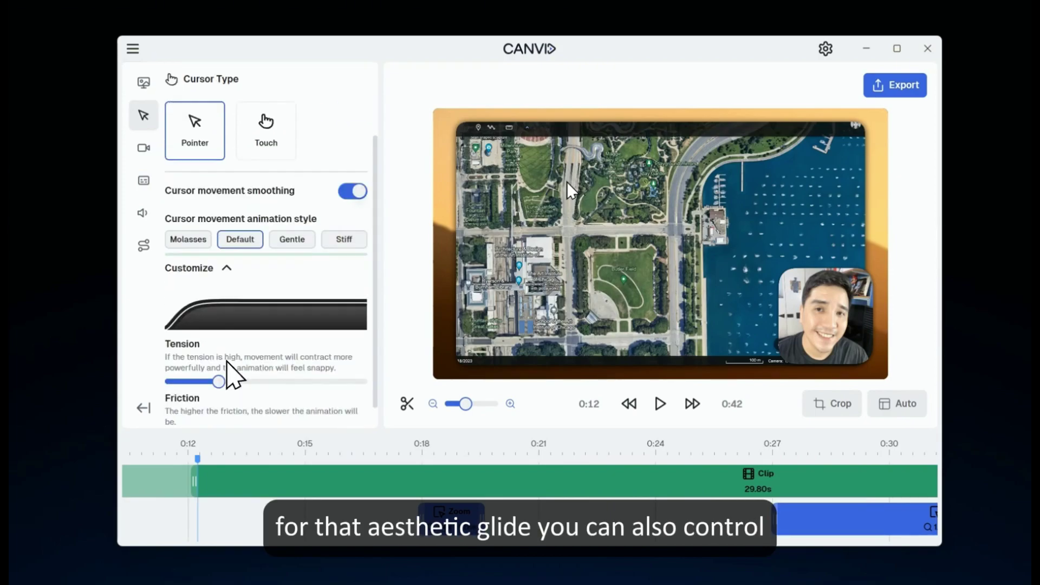
mouse_move(222, 356)
mouse_down()
mouse_move(271, 355)
mouse_move(222, 354)
mouse_up()
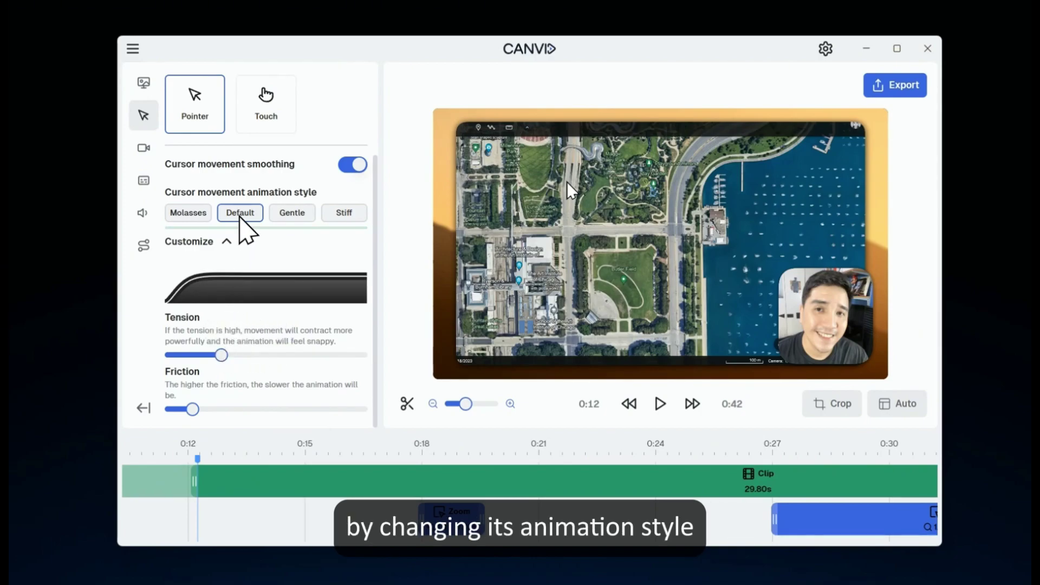
click(291, 216)
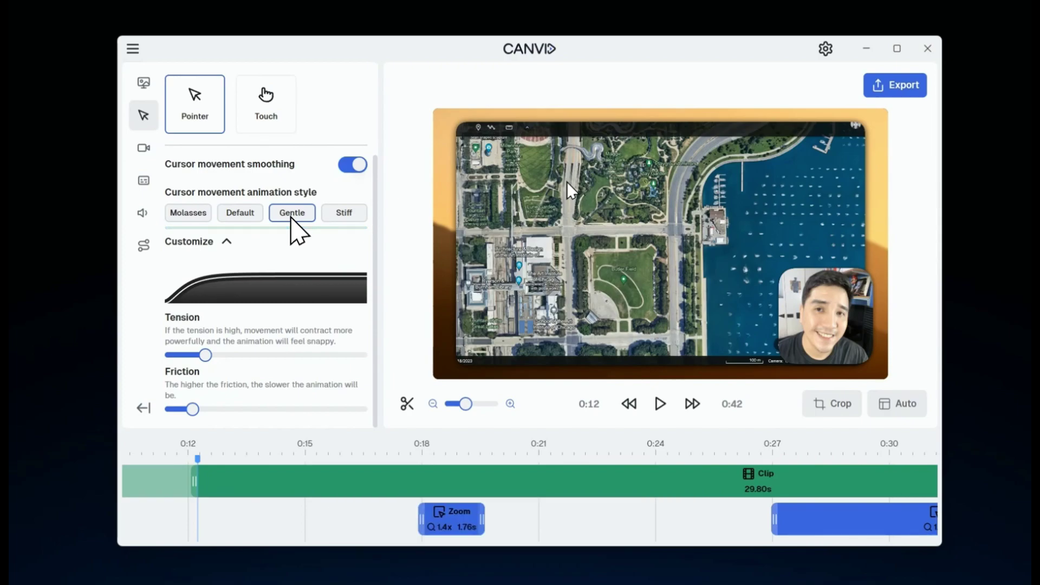
Step: Try hiding the camera overlay, show it again, and place it in the upper-left corner of the video
click(144, 150)
click(349, 84)
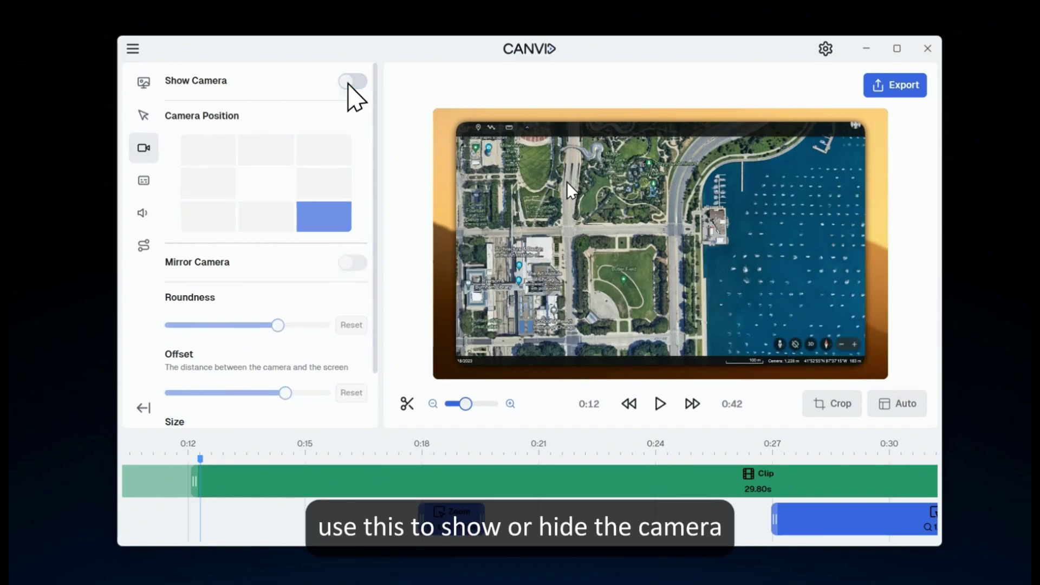
click(353, 82)
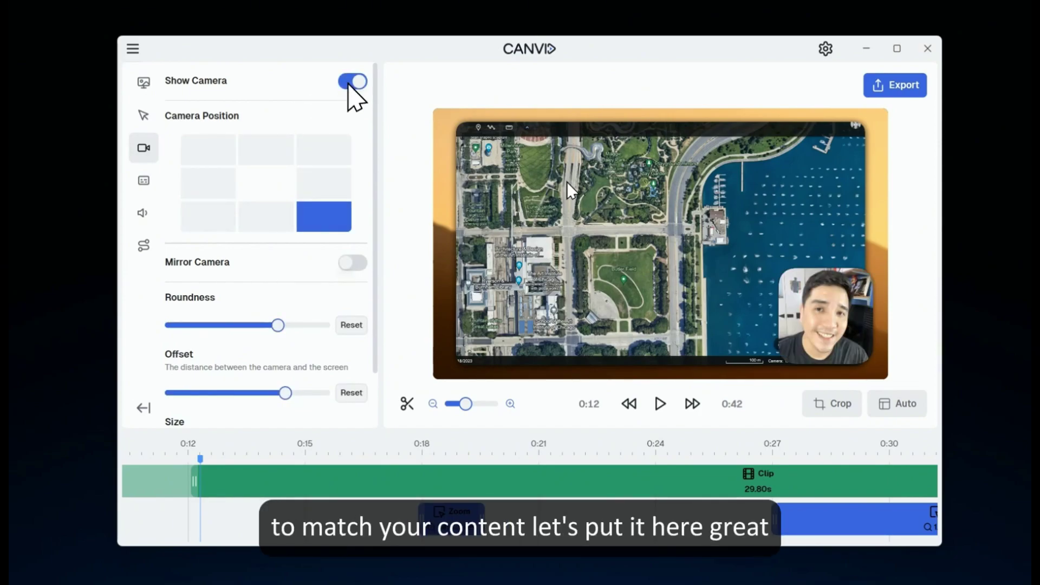
click(333, 182)
click(328, 153)
click(262, 156)
click(210, 151)
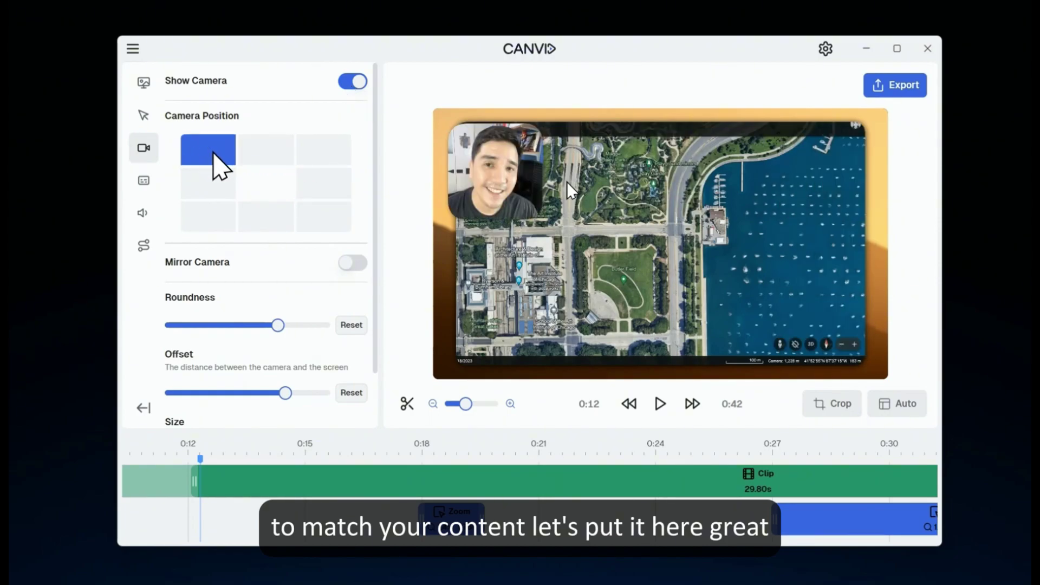
Step: Try mirroring the camera, and set its roundness to 87, offset to 70 and size to 45%
click(353, 265)
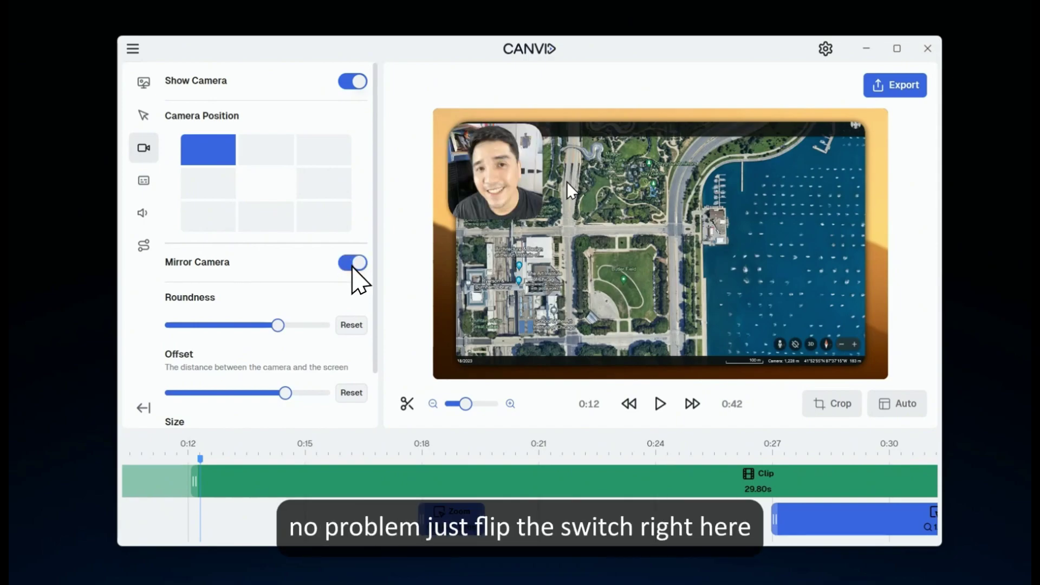
click(353, 266)
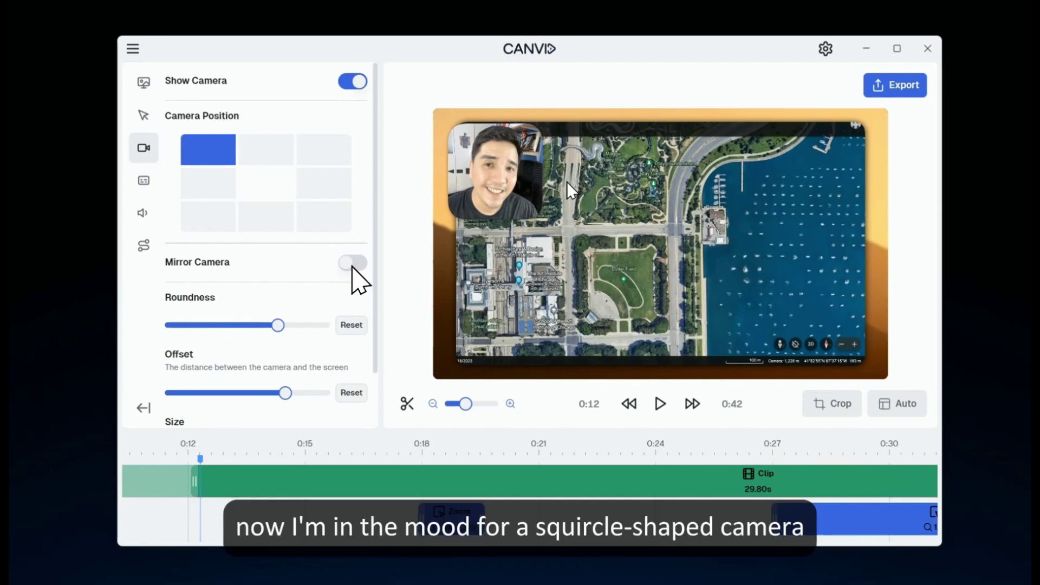
mouse_move(279, 325)
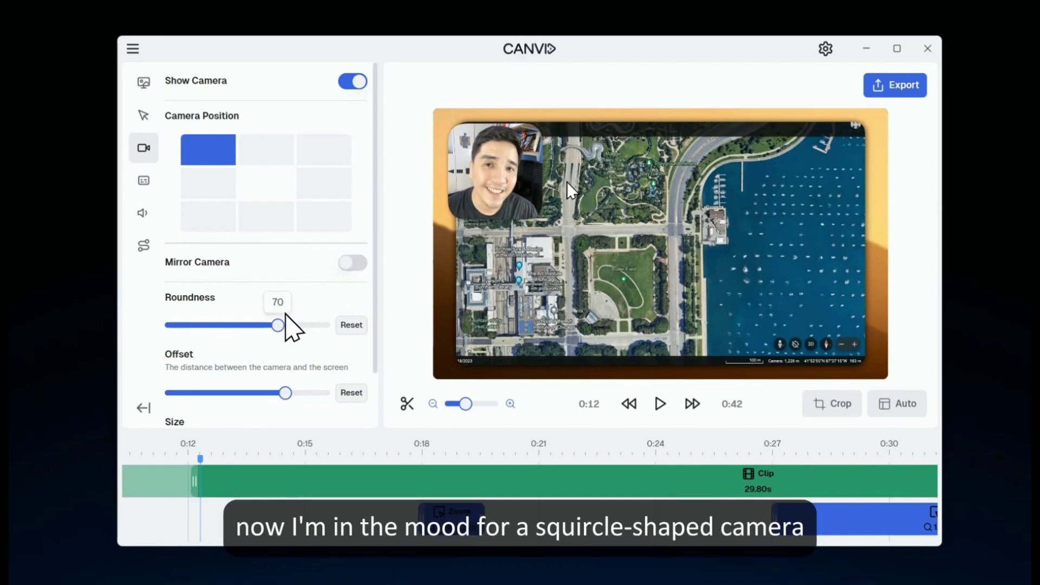
drag(277, 325, 308, 327)
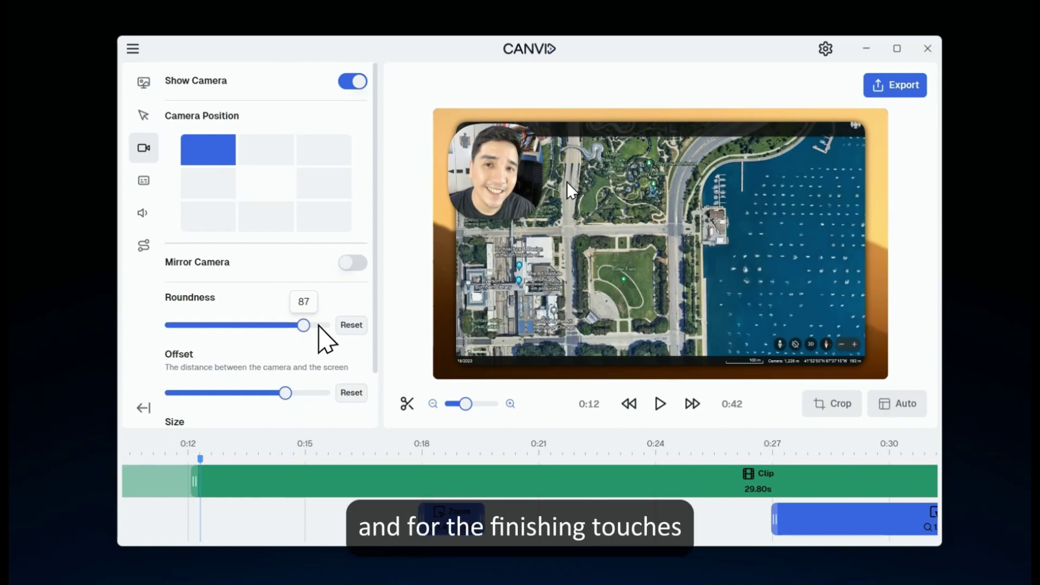
drag(379, 332, 375, 382)
mouse_move(287, 329)
mouse_down()
mouse_move(254, 330)
mouse_move(280, 333)
mouse_up()
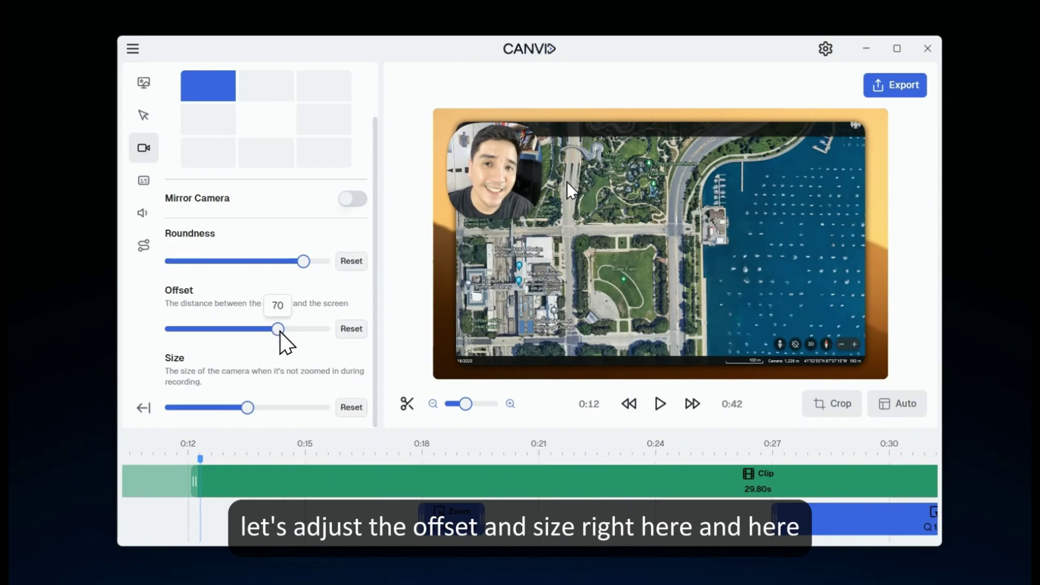
mouse_move(247, 408)
mouse_down()
mouse_move(266, 407)
mouse_move(238, 405)
mouse_up()
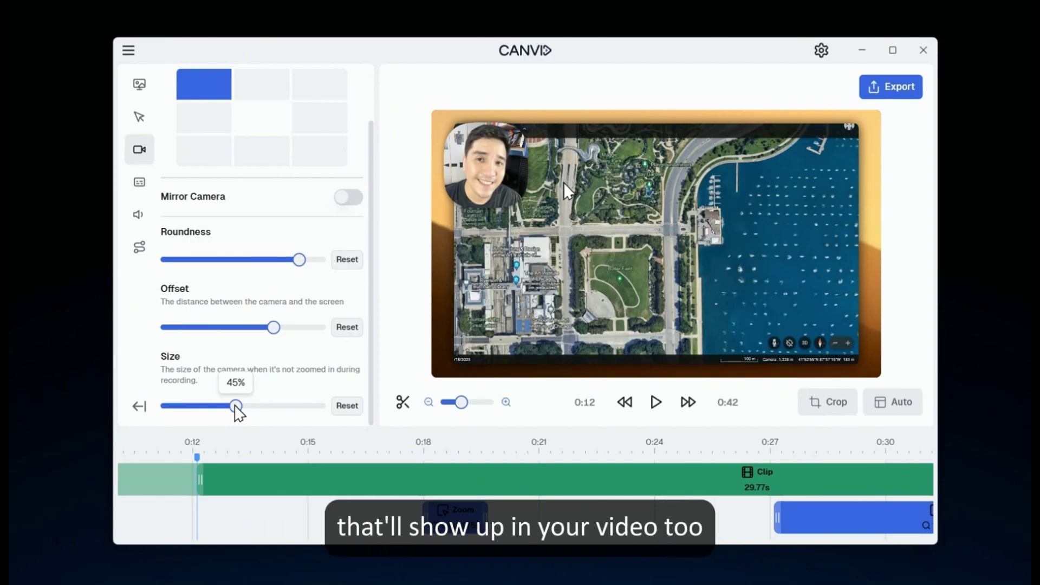
Step: Generate an English transcript in Local mode at Normal quality with the prompt "I'm showing how to use Canvid and its features."
click(138, 184)
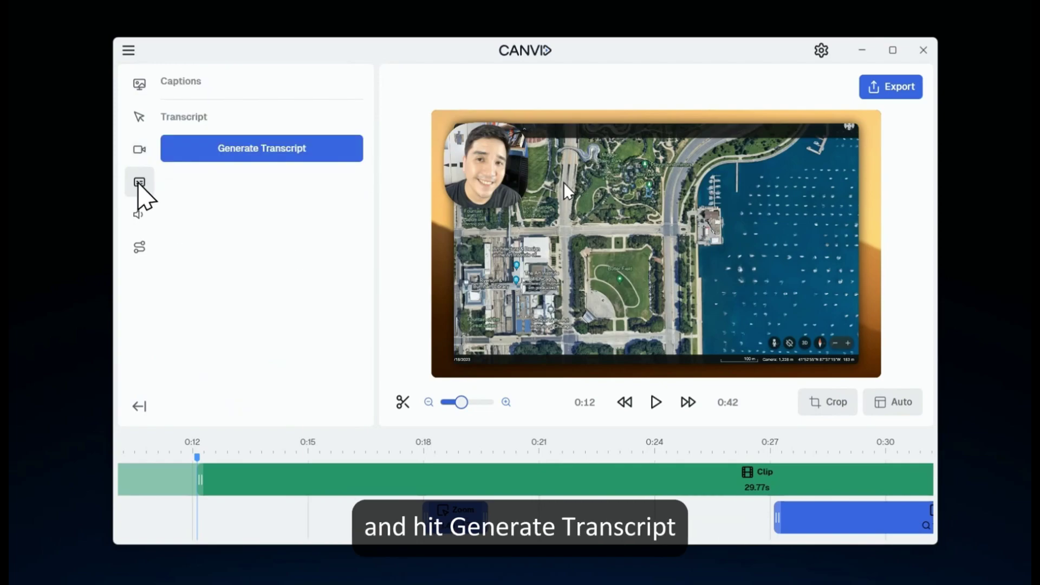
click(256, 156)
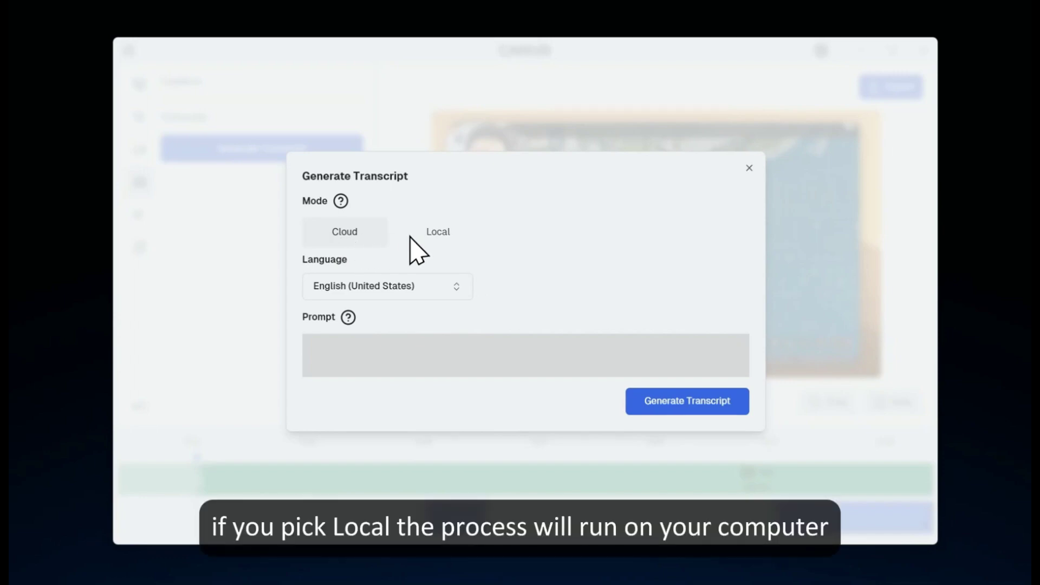
click(435, 237)
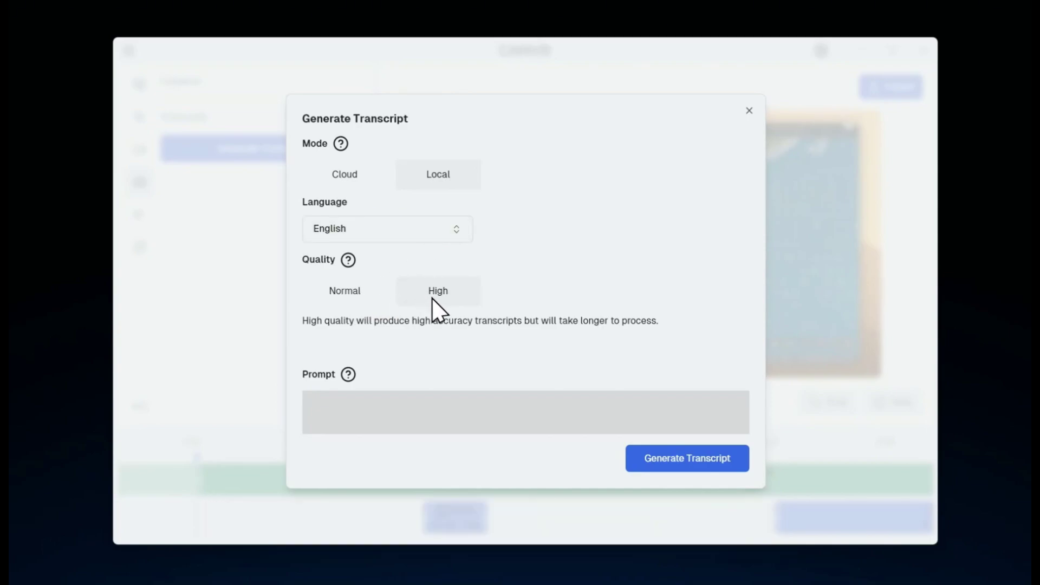
click(352, 301)
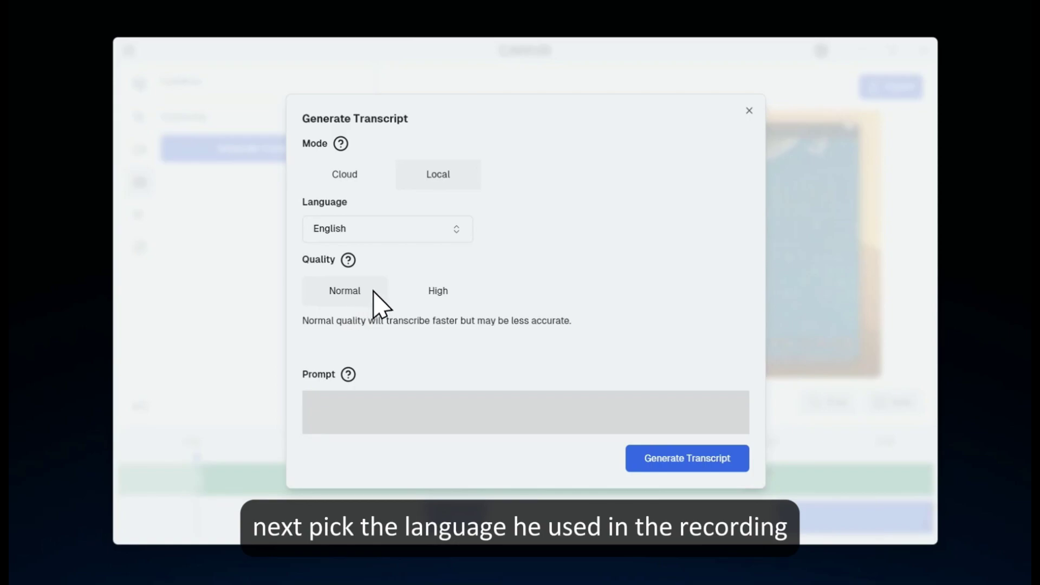
click(459, 229)
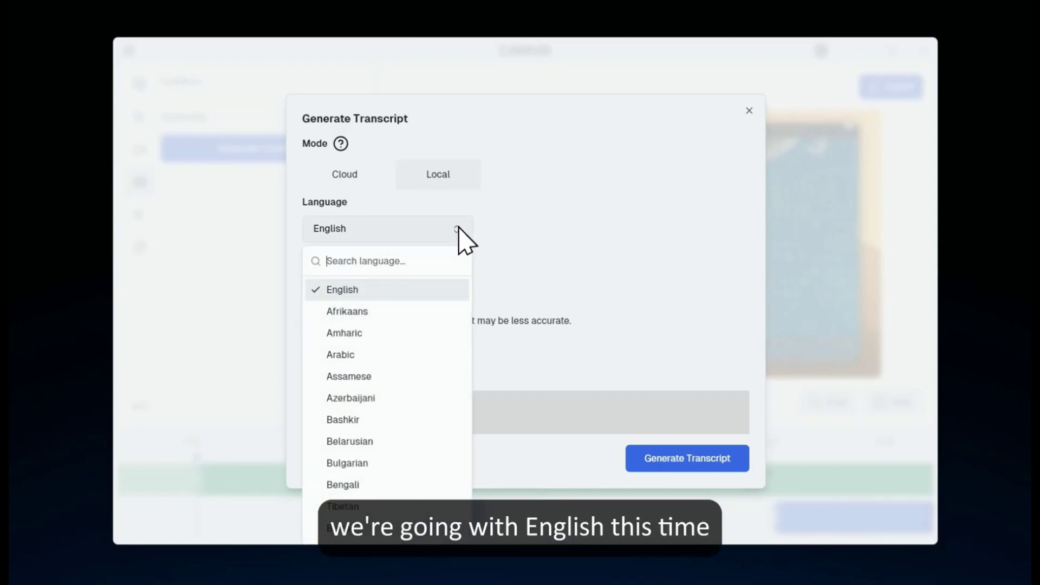
click(459, 228)
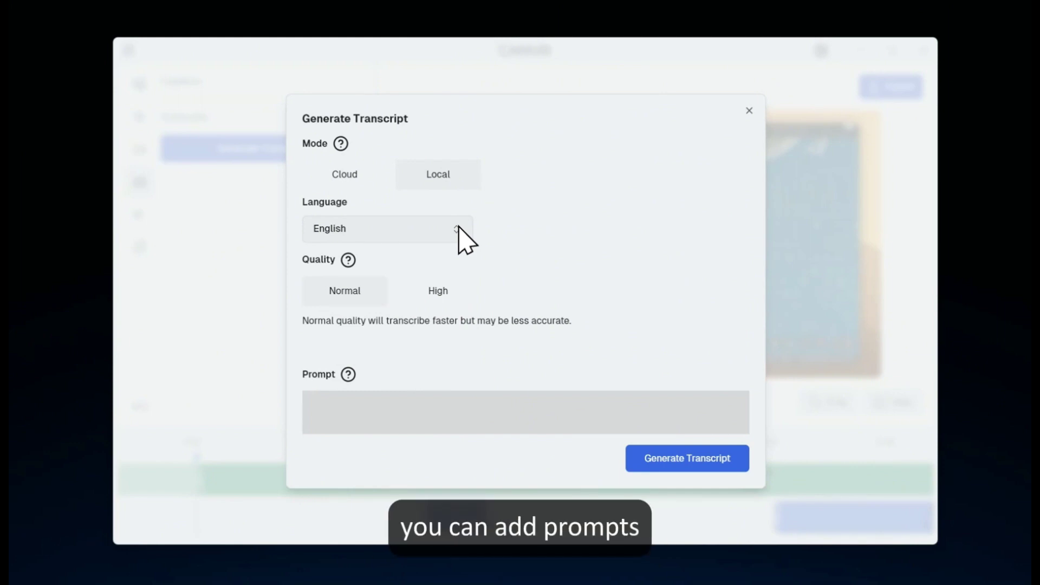
click(308, 395)
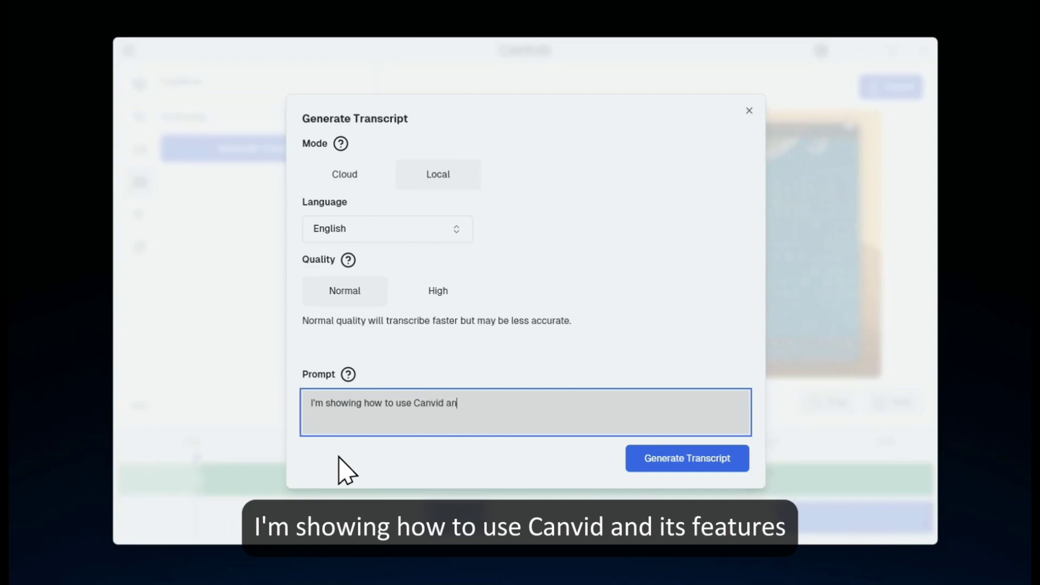
text(atures.)
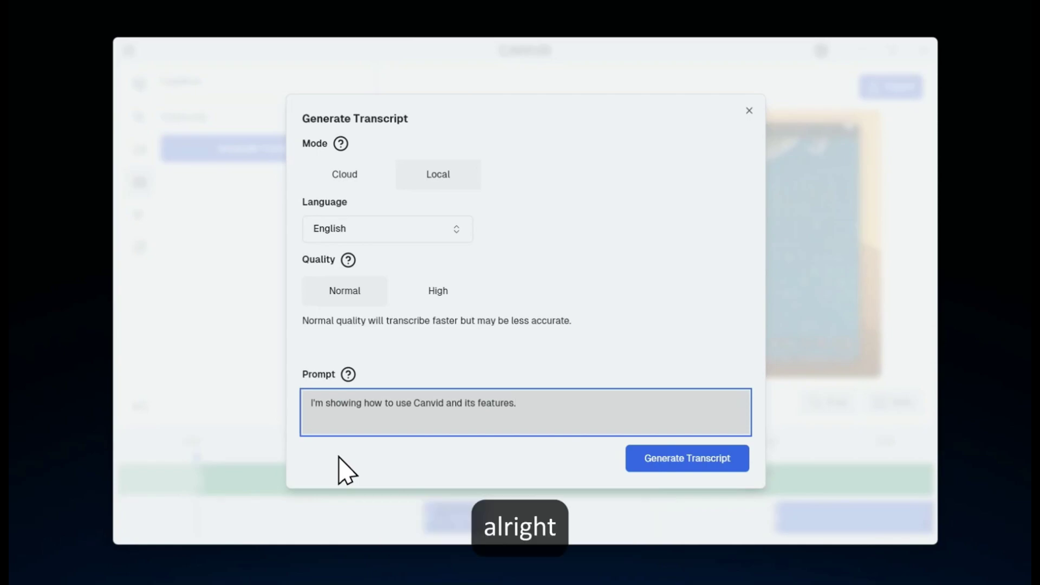
click(689, 466)
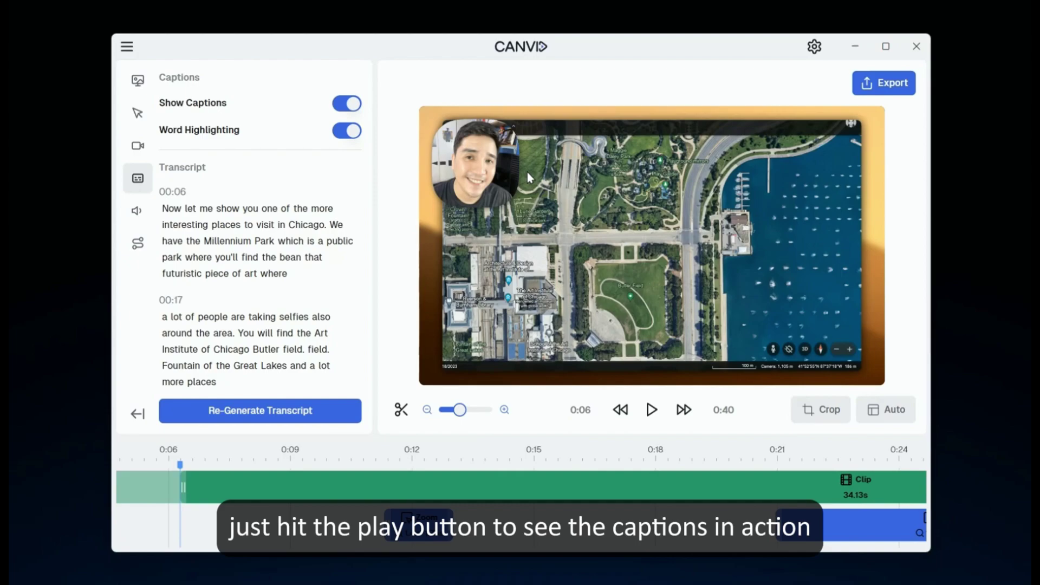
Step: Play the video to preview its captions, and try switching the captions and word highlighting off and on
click(652, 410)
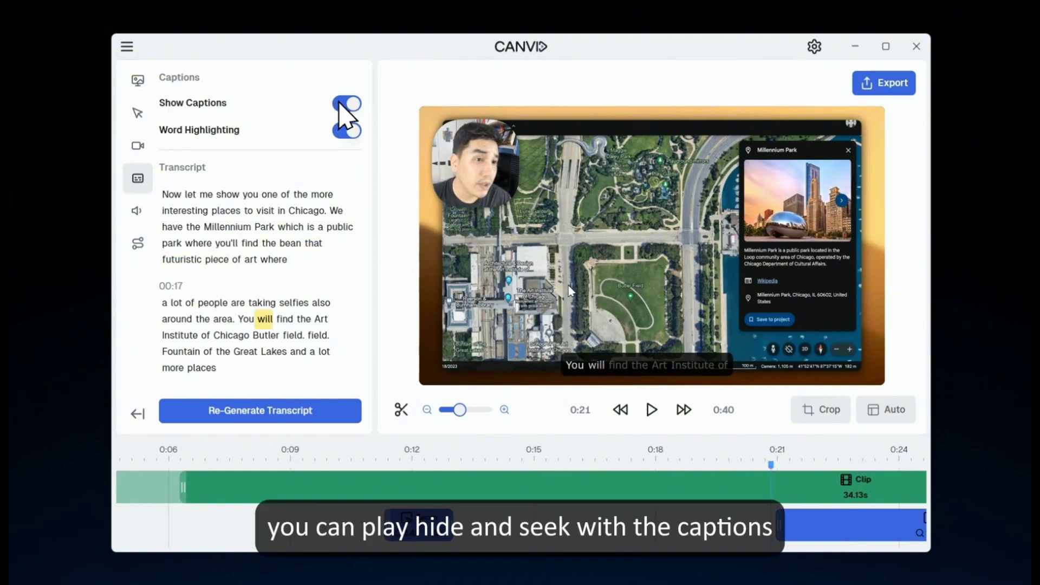
click(347, 113)
click(340, 104)
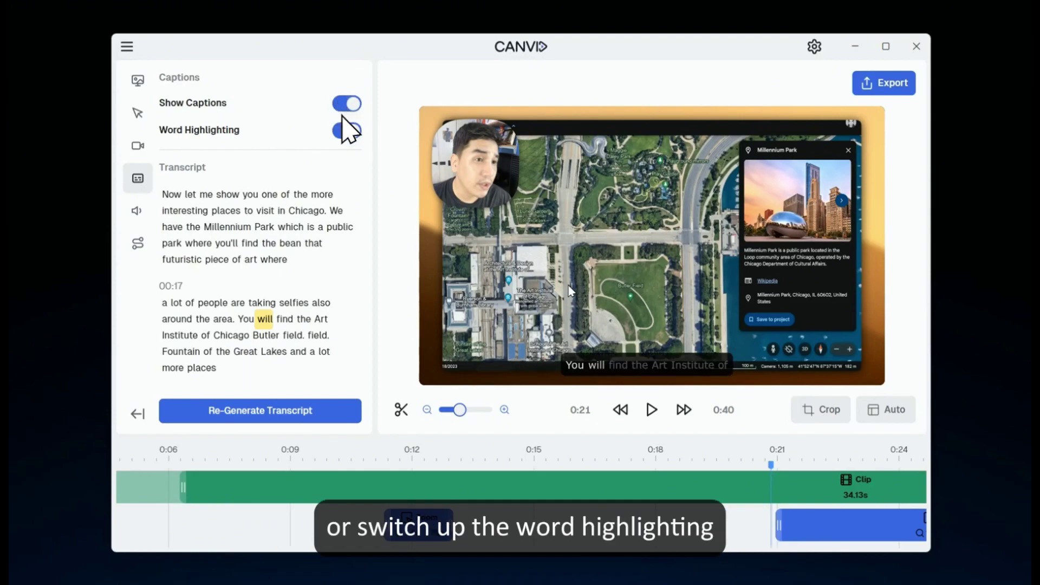
click(344, 134)
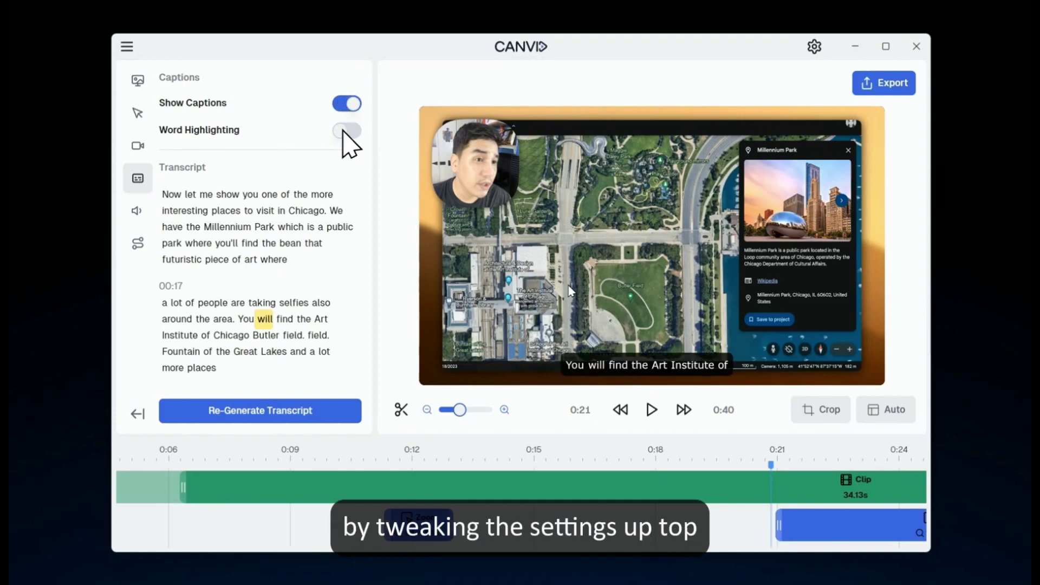
click(344, 134)
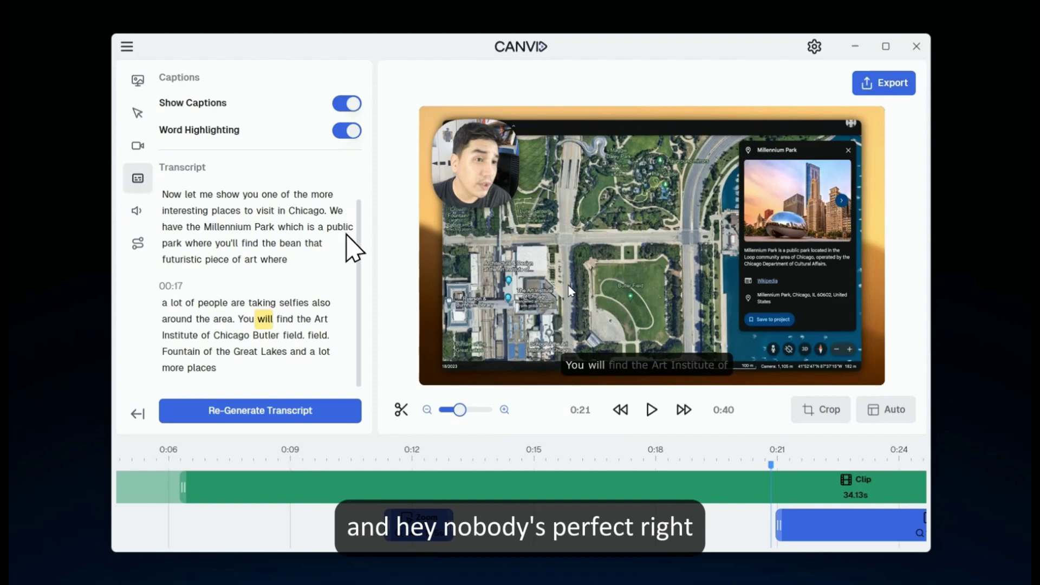
Step: Delete the duplicated word "field." after "Chicago Butler field." in the transcript
click(320, 335)
double_click(318, 335)
key(BackSpace)
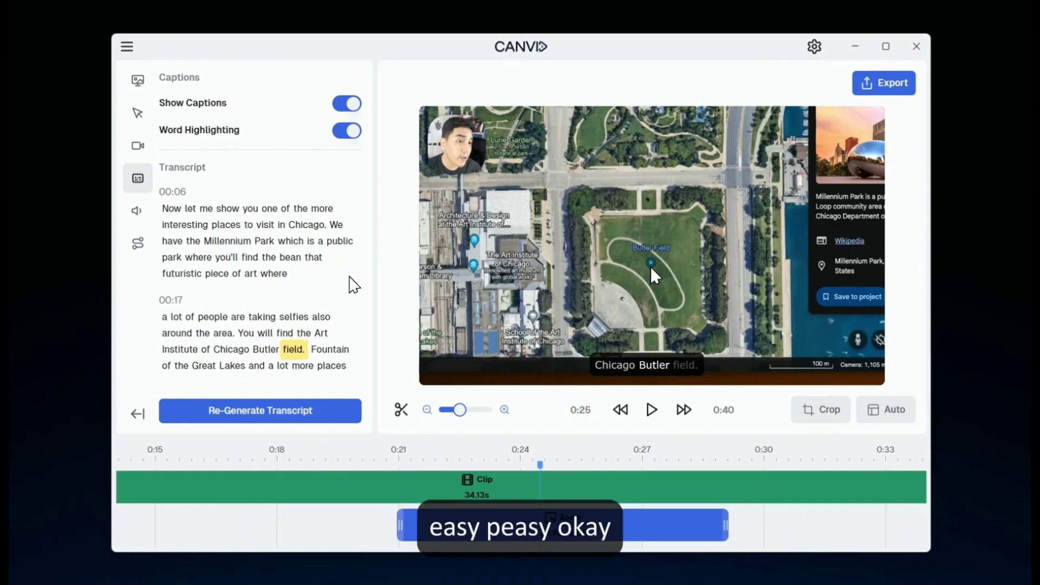
Step: Enable AI-Enhanced Voice Clarity for the microphone, and try switching the microphone and system audio off and on
click(138, 210)
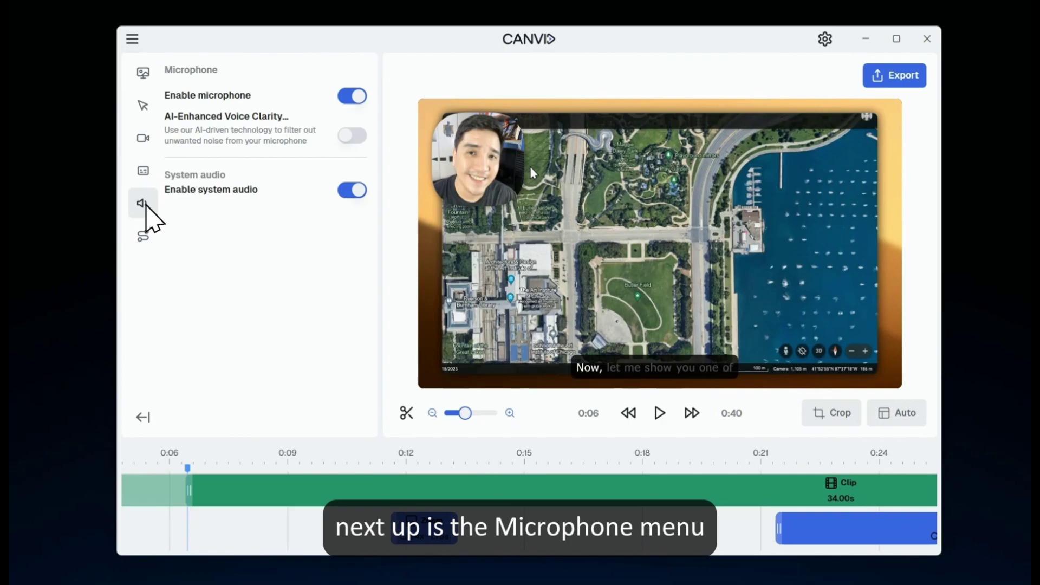
click(350, 97)
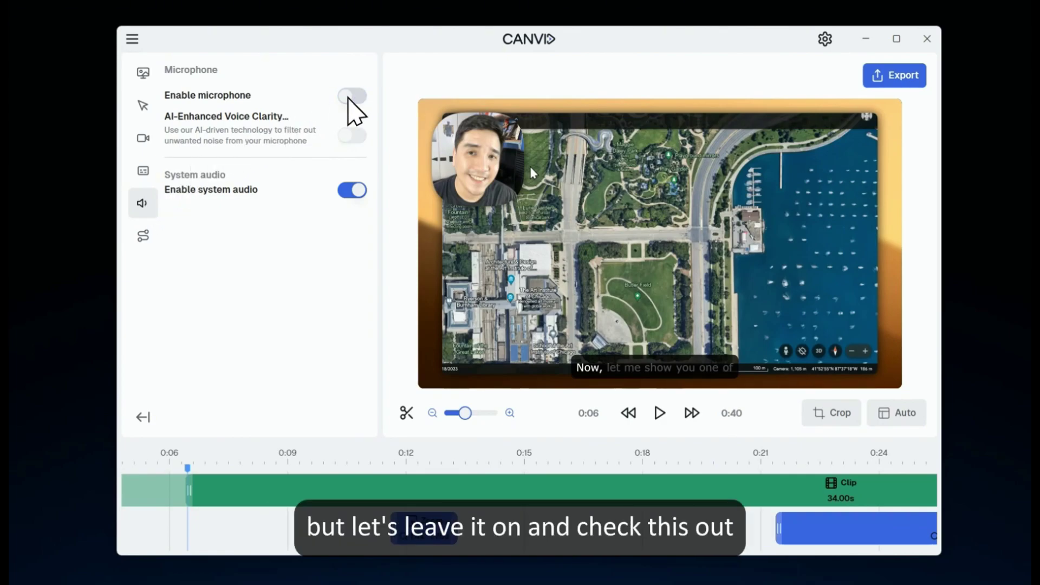
click(349, 97)
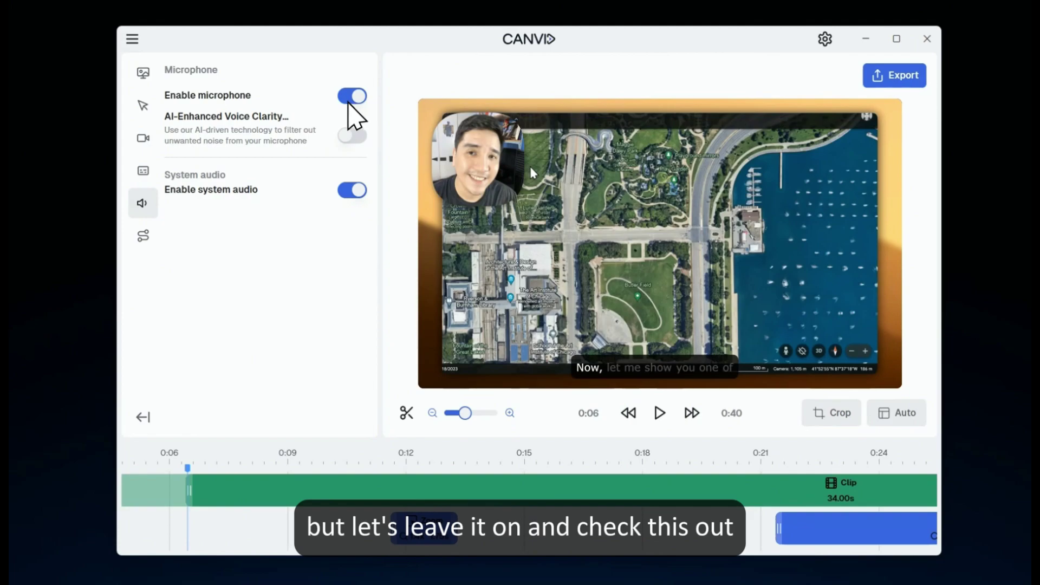
click(351, 136)
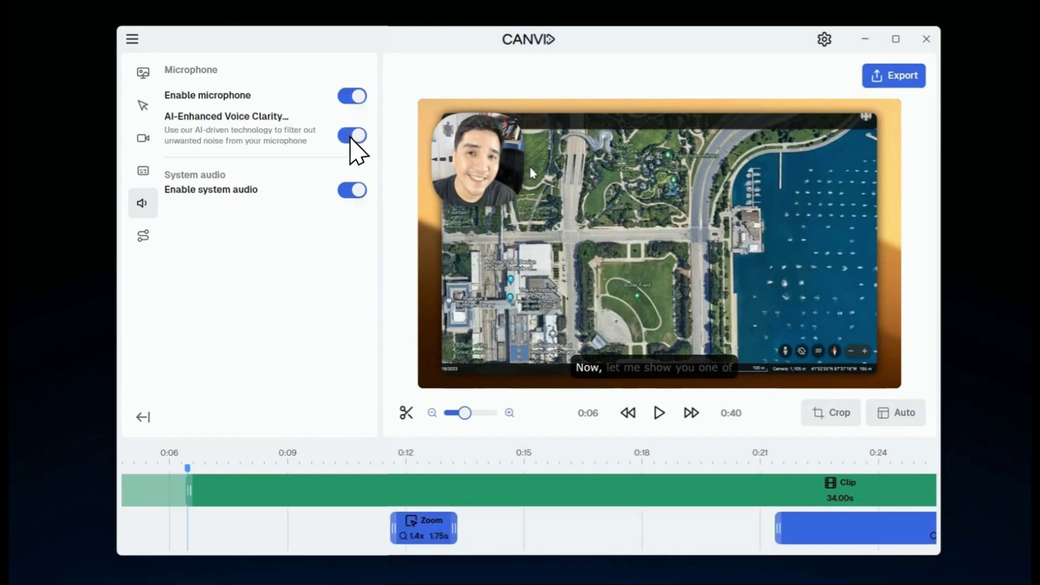
click(352, 193)
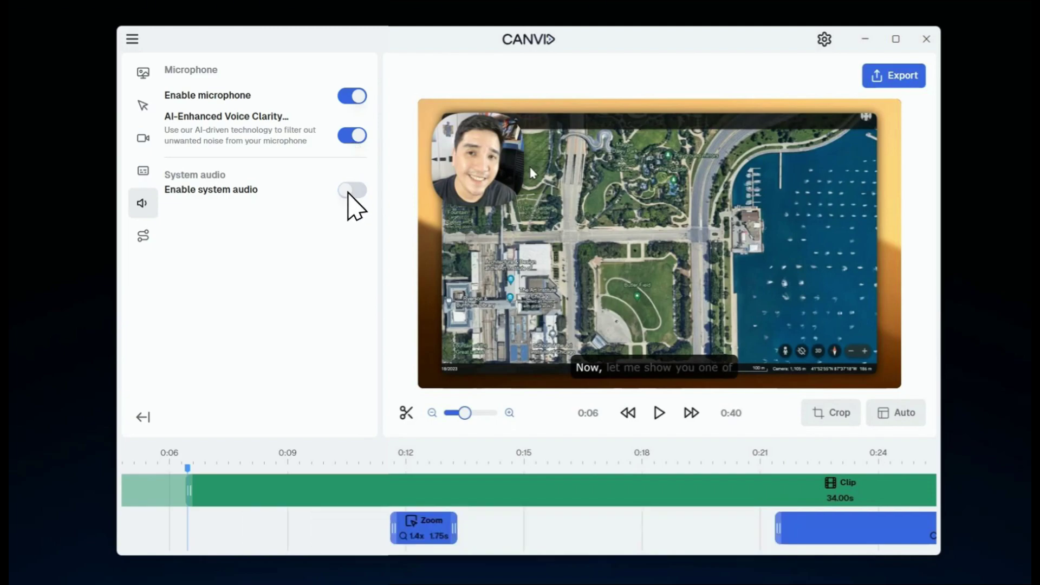
click(351, 192)
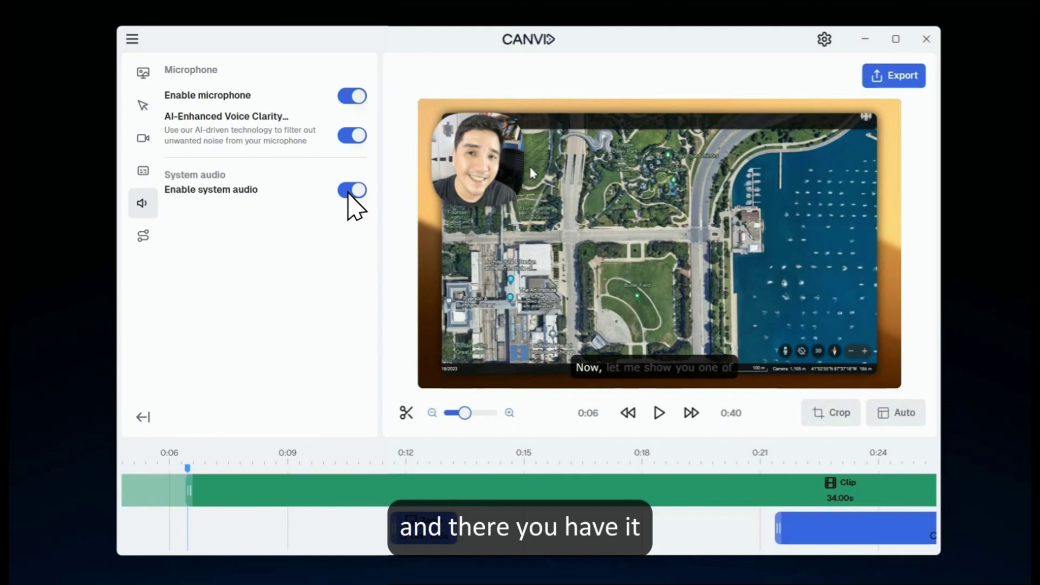
Step: Try the Gentle zoom movement animation style and switch it to Stiff
click(143, 237)
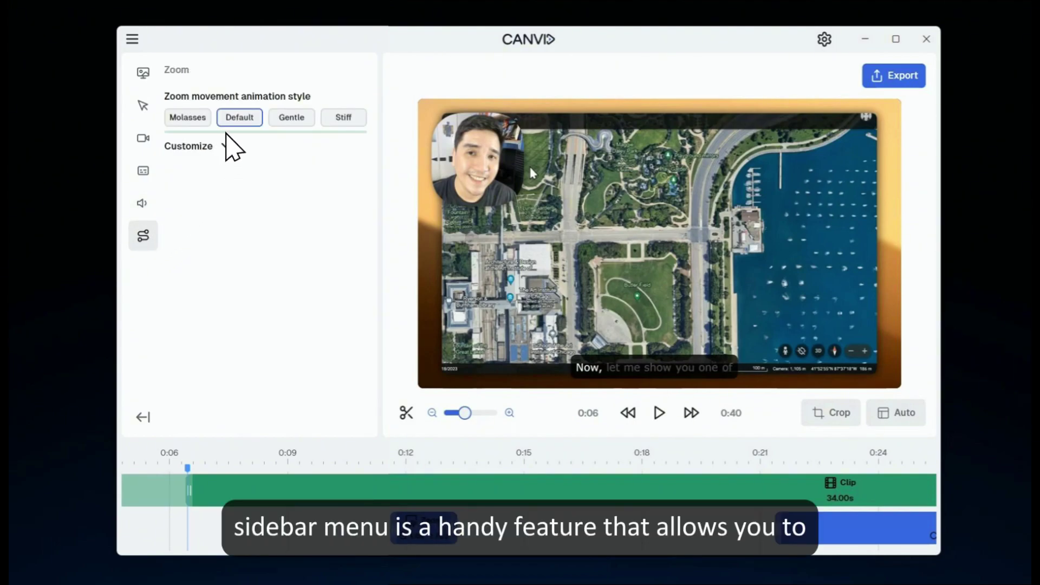
click(292, 120)
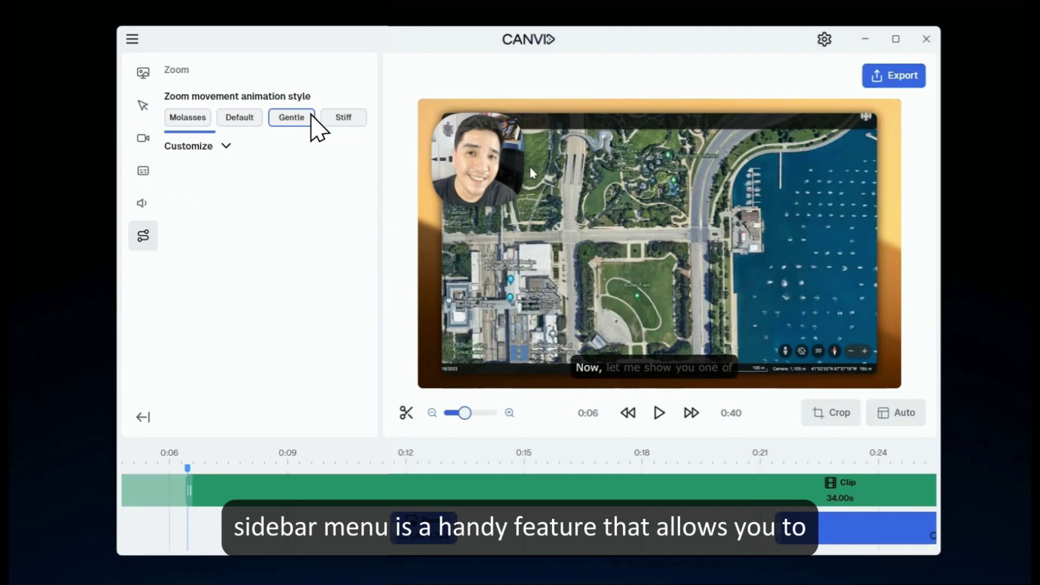
click(347, 116)
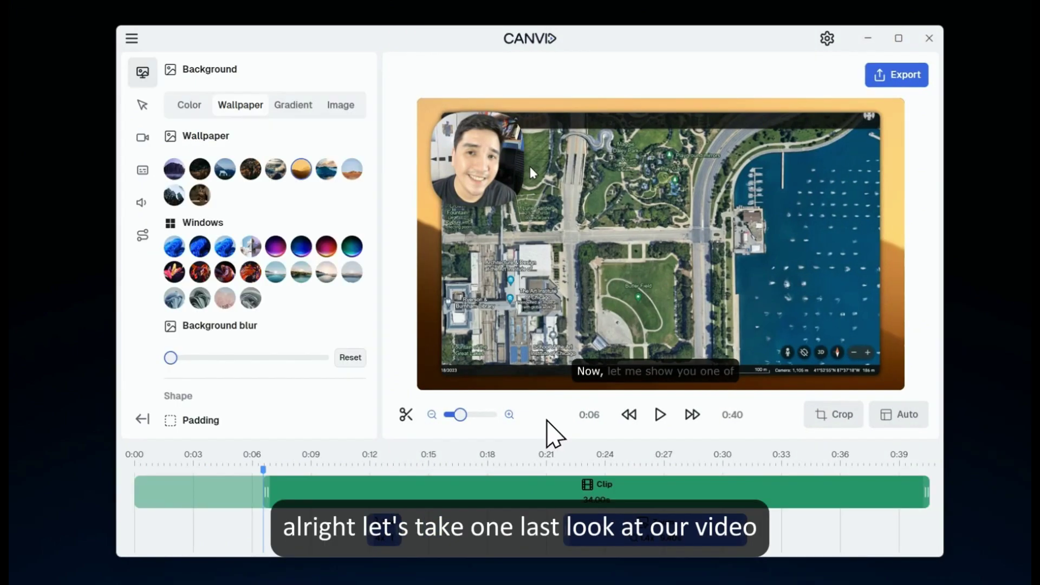
Step: Play the edited video to preview its zooms, camera and captions, and pause the playback
click(660, 417)
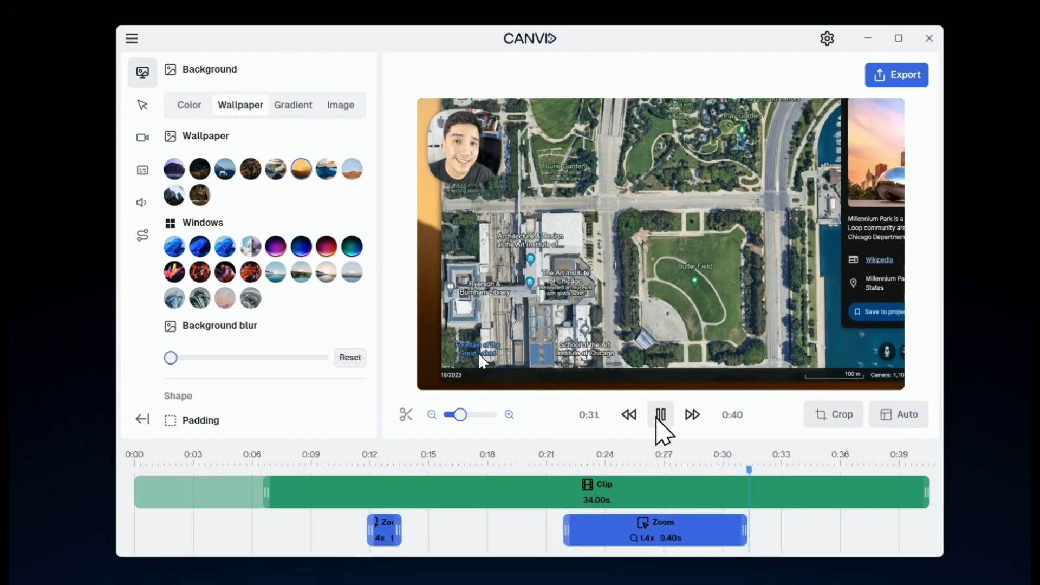
click(656, 421)
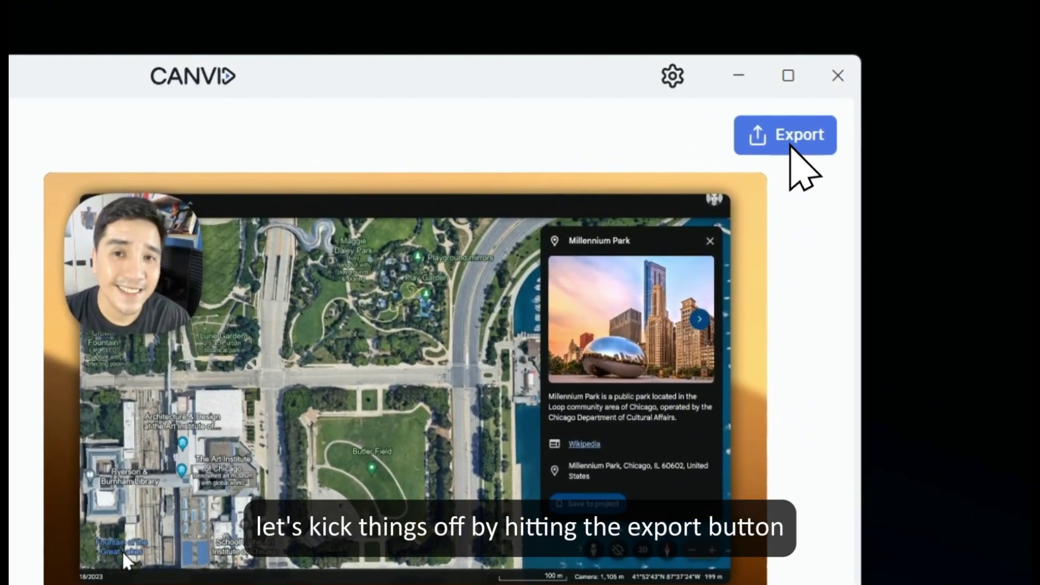
Step: Open the export settings and title the video "Nice places in Chicago"
click(792, 146)
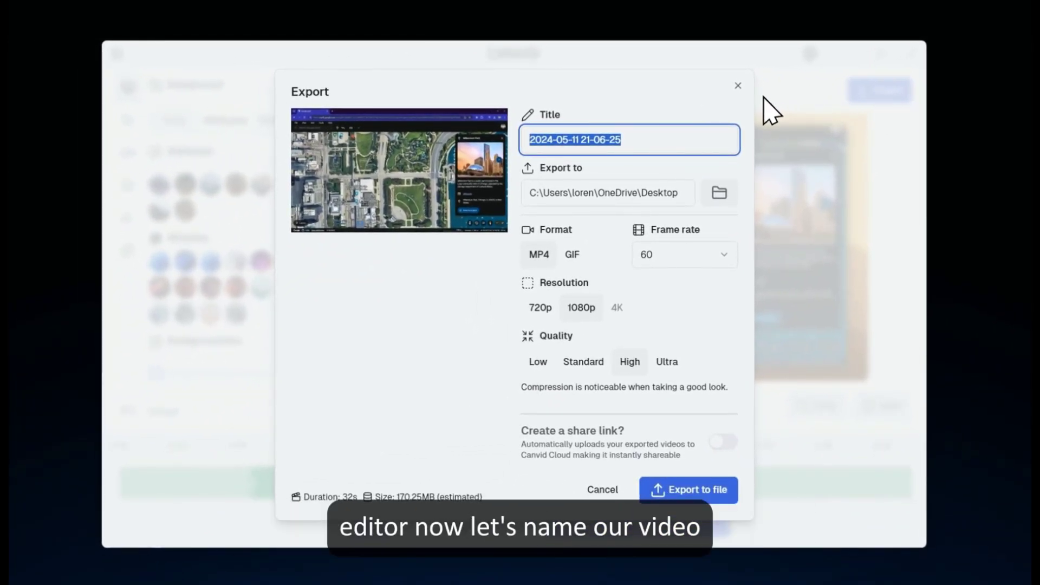
click(650, 139)
key(BackSpace)
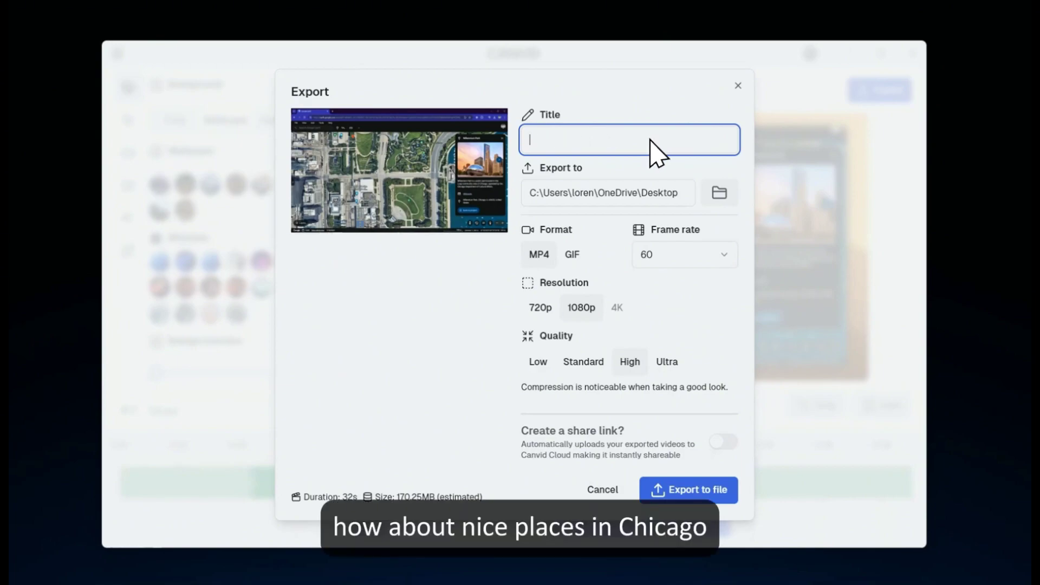
text(Nice places in Chicago)
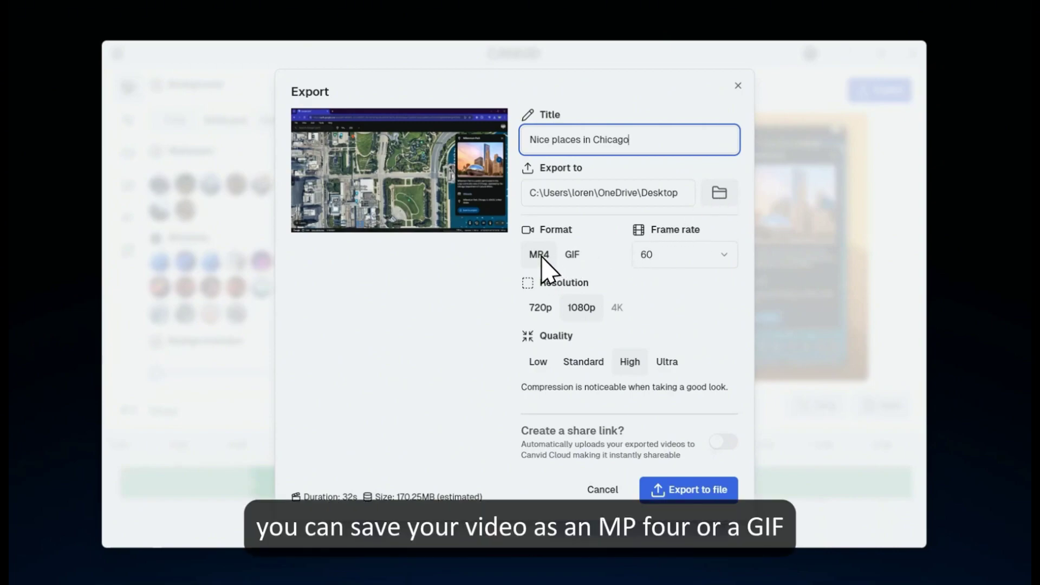
Step: Try the GIF export format and return to MP4, with a frame rate of 60, 1080p resolution and Ultra quality
click(570, 258)
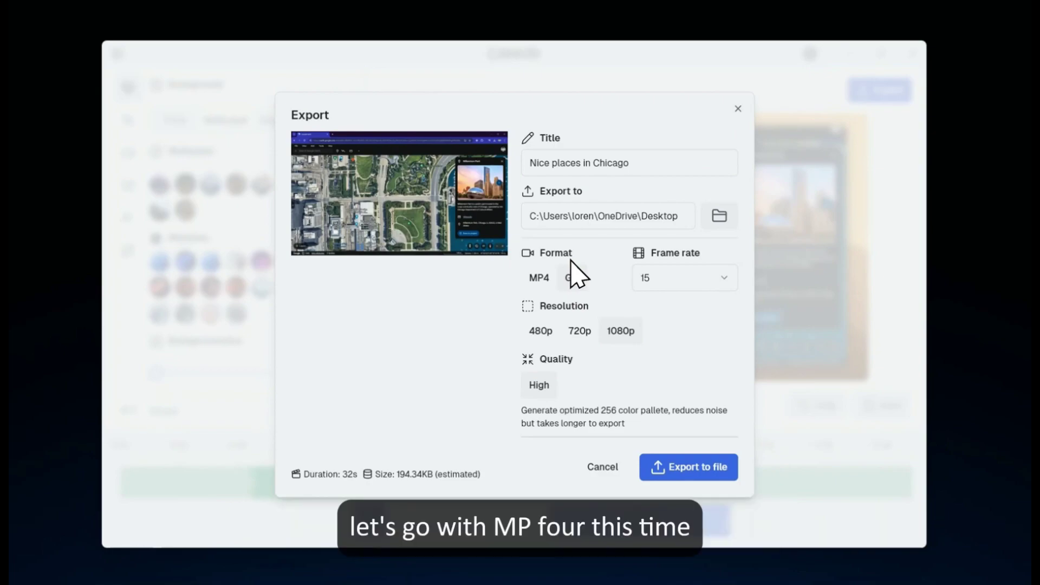
click(539, 278)
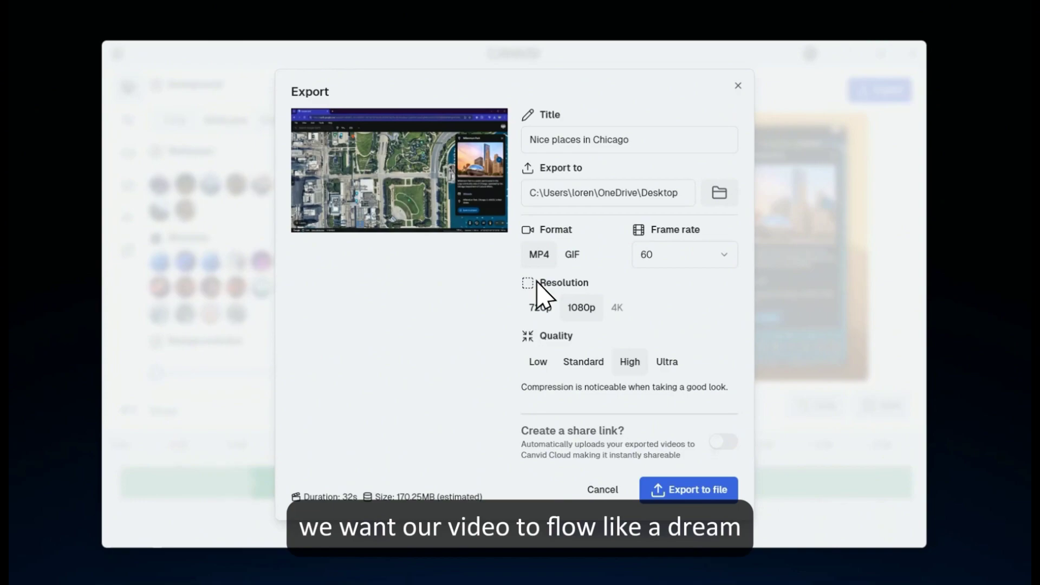
click(725, 255)
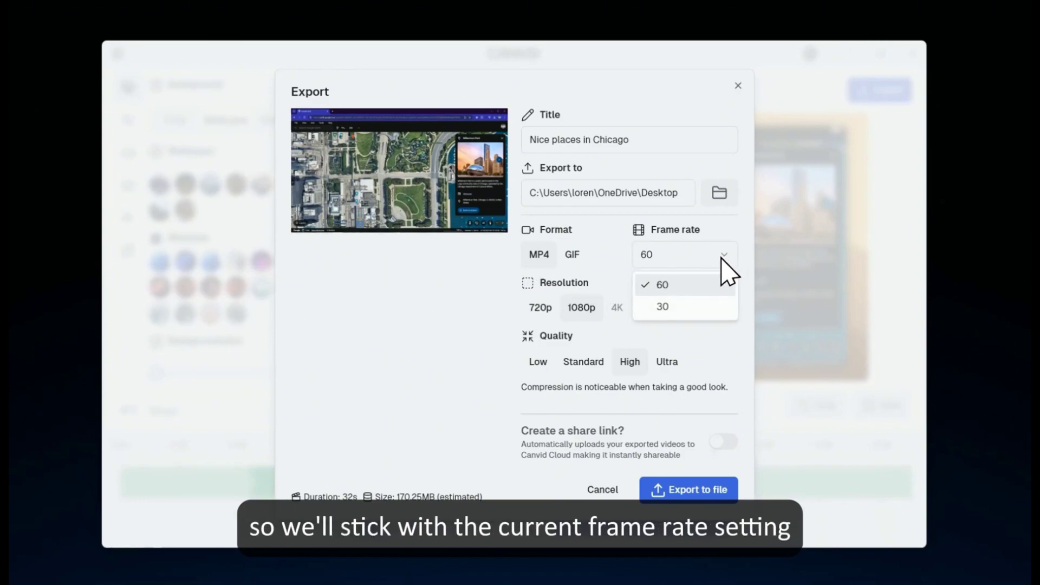
click(692, 286)
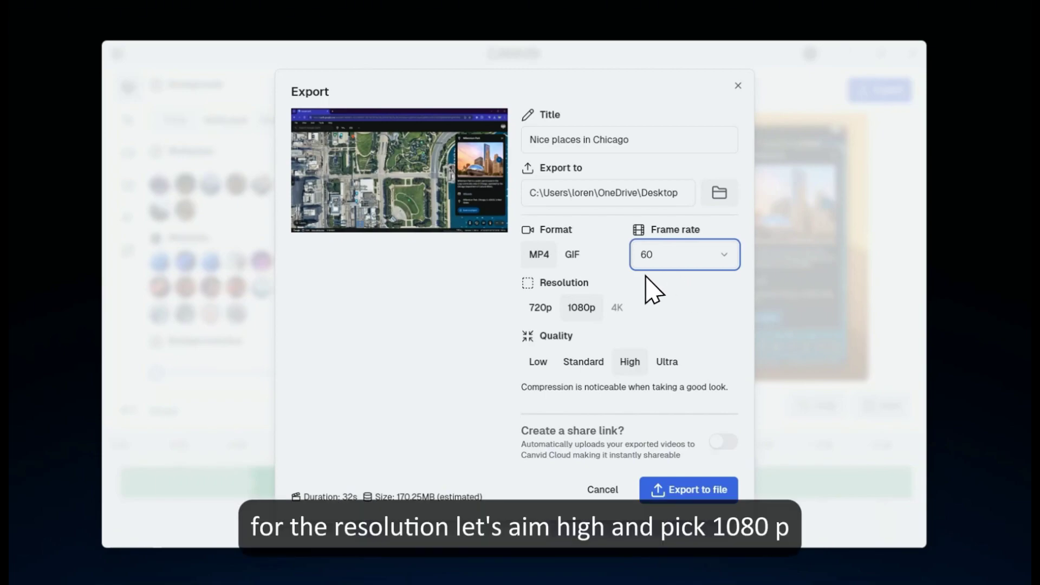
click(576, 307)
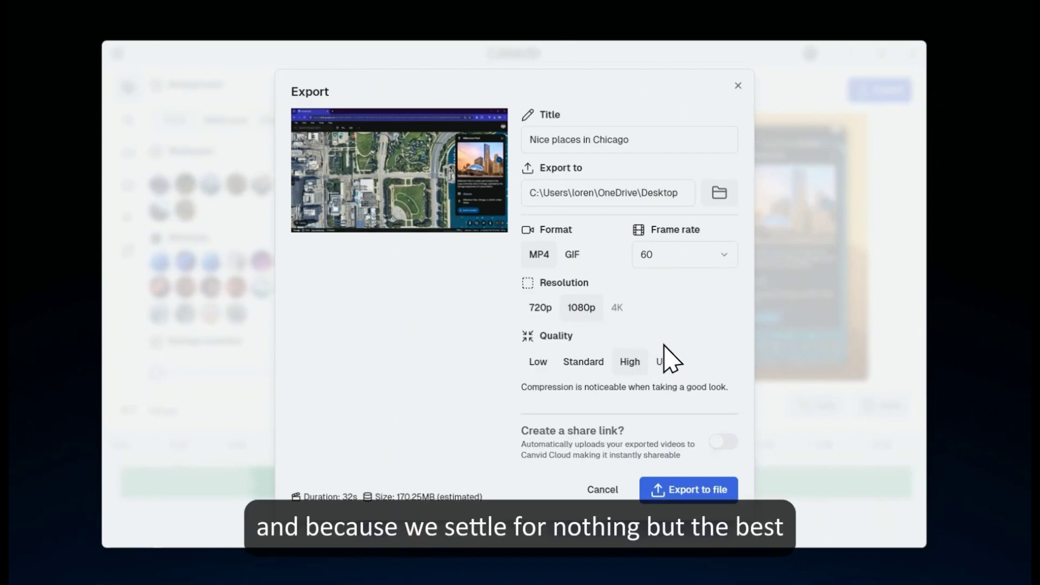
click(668, 363)
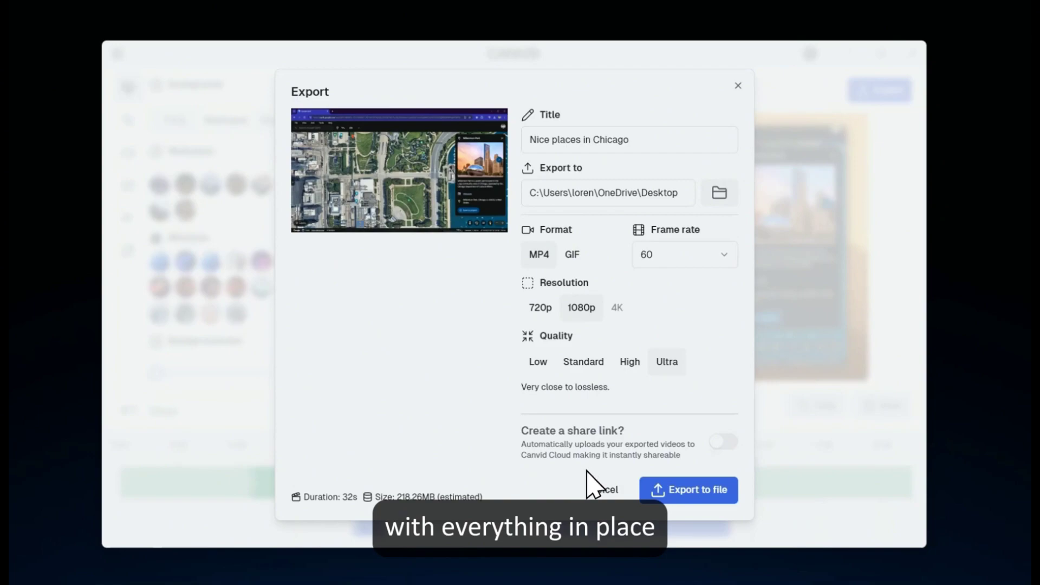
Step: Export the video to a file and open the exported "Nice places in Chicago" video from the desktop
click(694, 500)
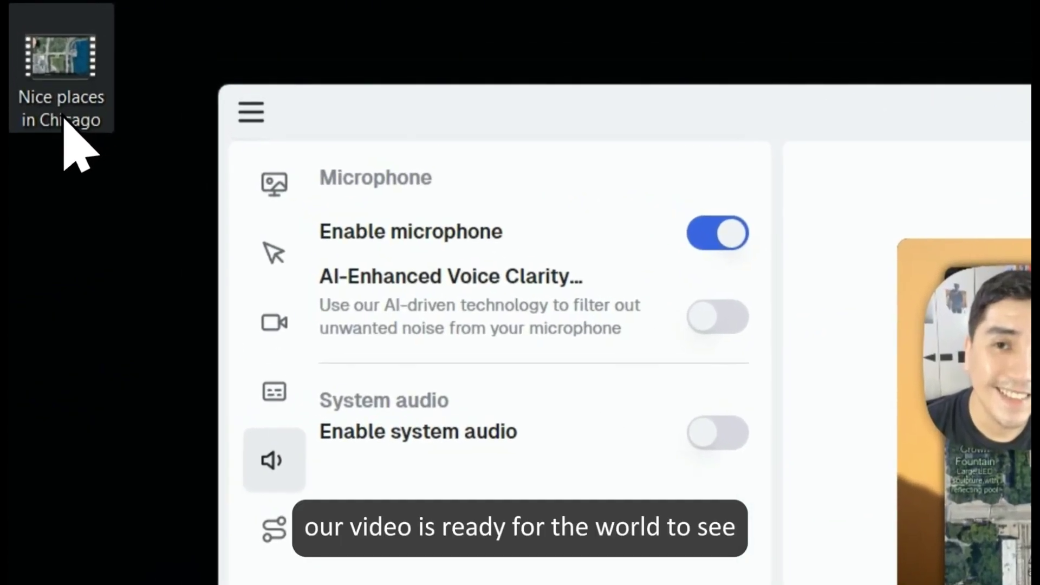
double_click(35, 61)
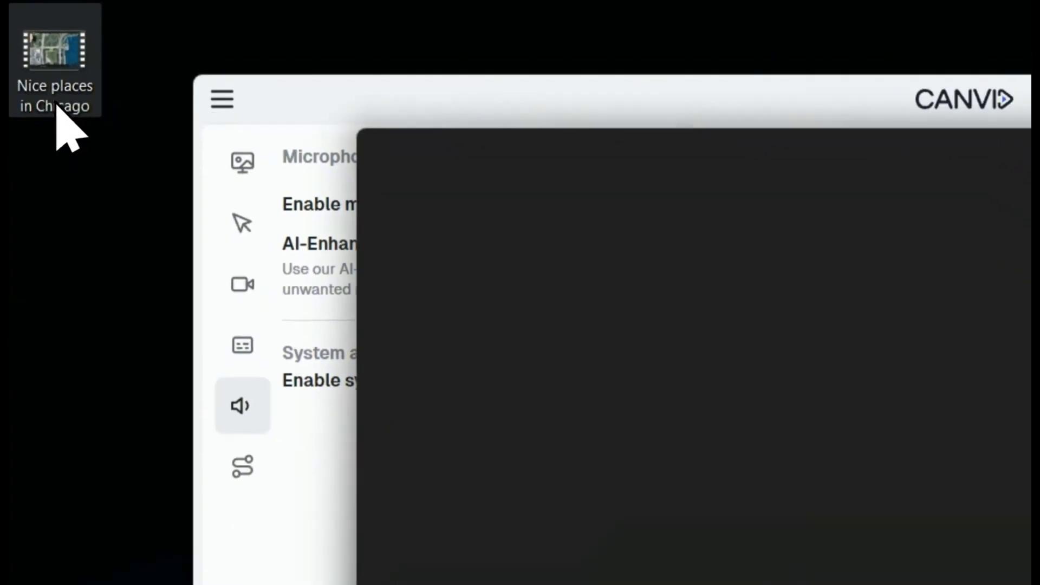